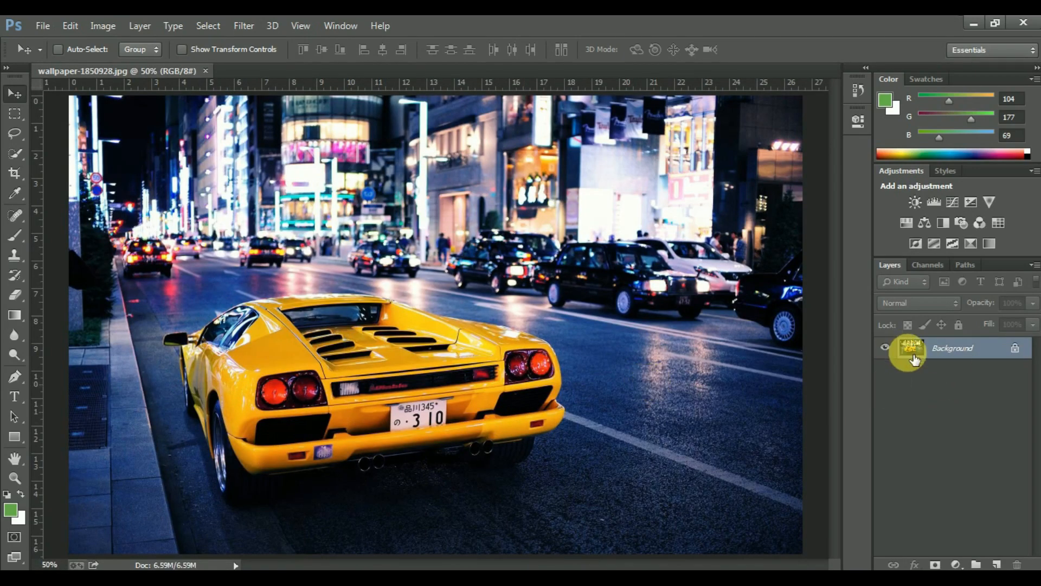
Convert the locked Background into a regular layer, keeping the default layer settings
left_click(915, 354)
double_click(914, 353)
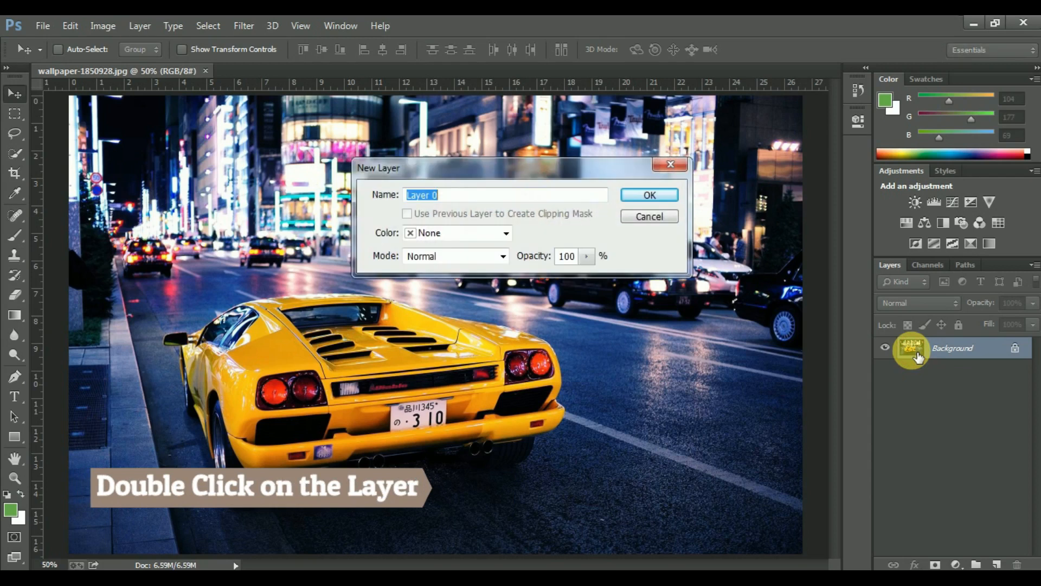
left_click(629, 196)
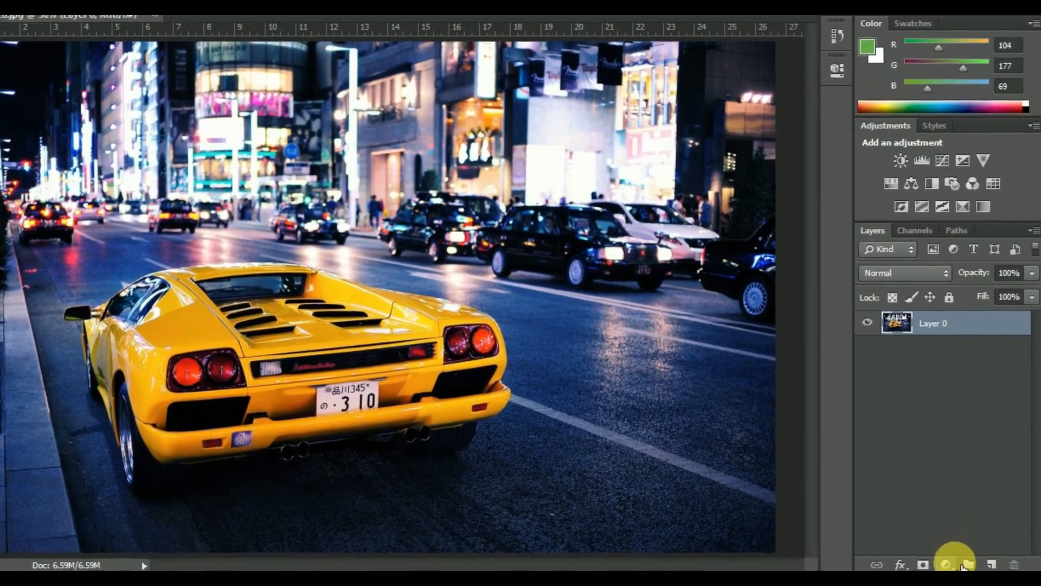
Add a Color Balance adjustment layer with midtones at Cyan/Red -45, Magenta/Green -45 and Yellow/Blue +45
left_click(956, 564)
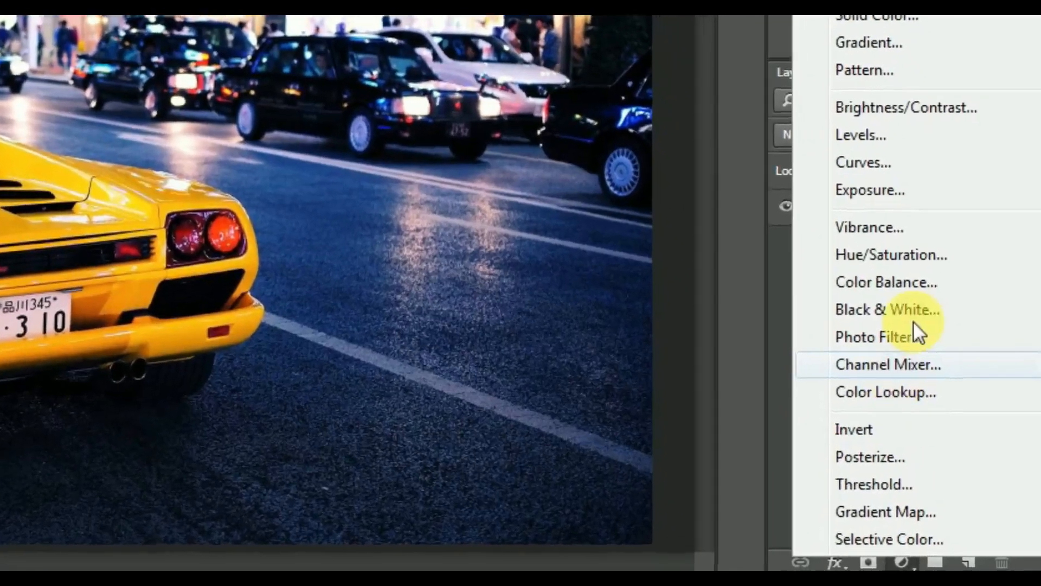
left_click(939, 339)
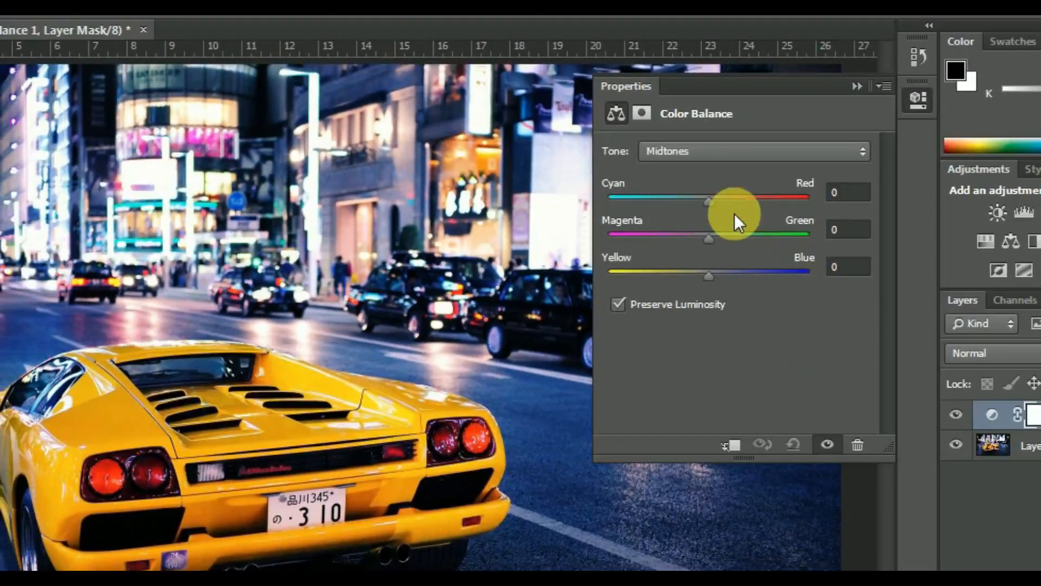
left_click_drag(711, 202, 664, 195)
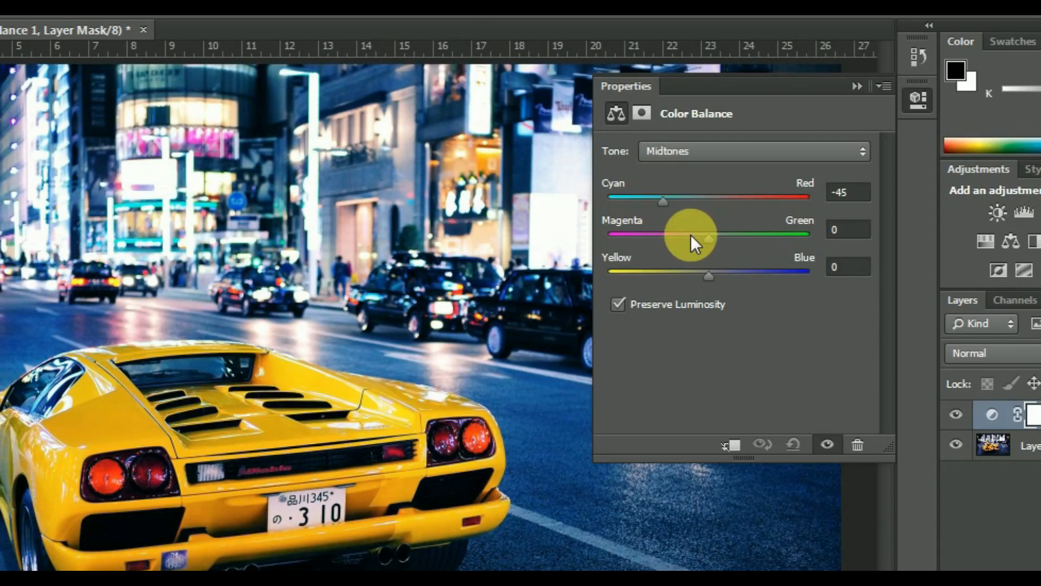
left_click_drag(708, 239, 668, 241)
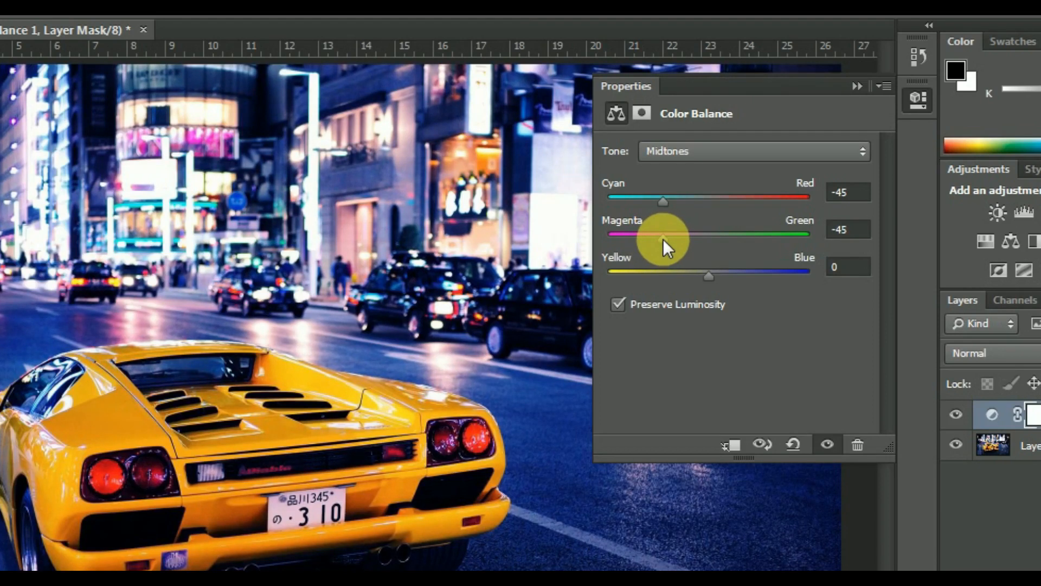
left_click_drag(710, 284, 754, 282)
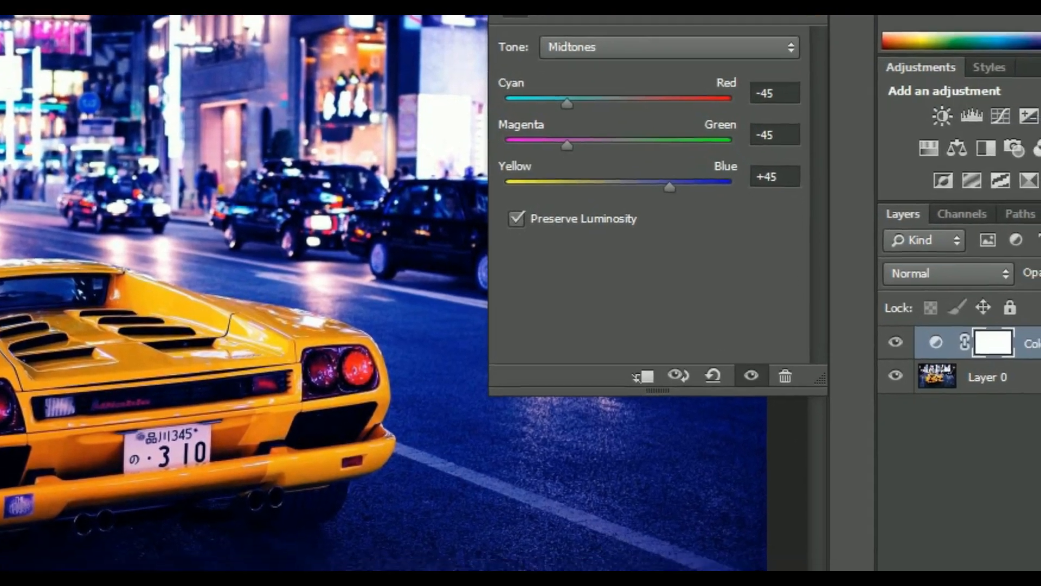
left_click(857, 86)
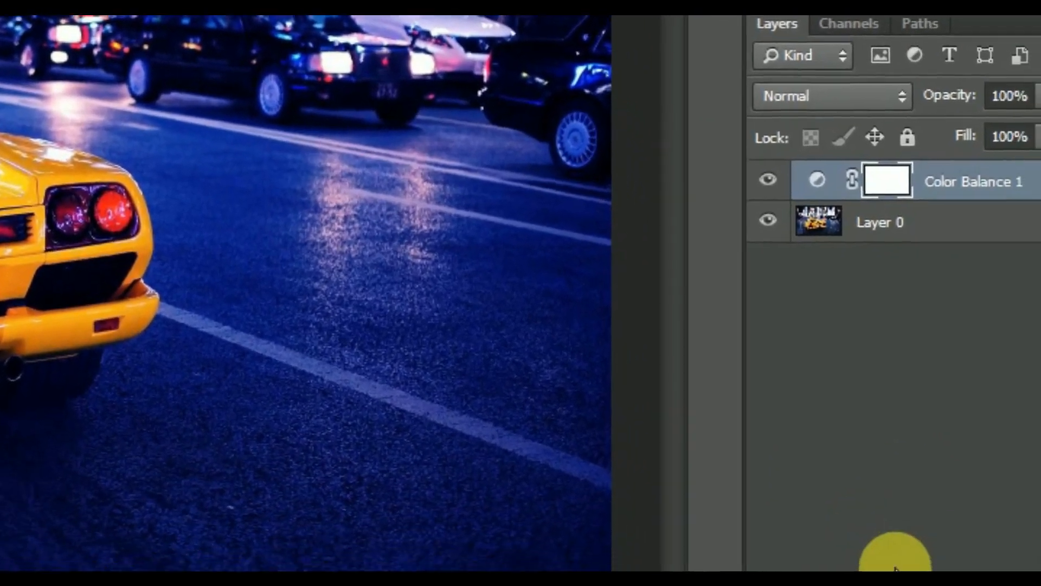
Add a Vibrance adjustment layer with vibrance set to +45
left_click(896, 568)
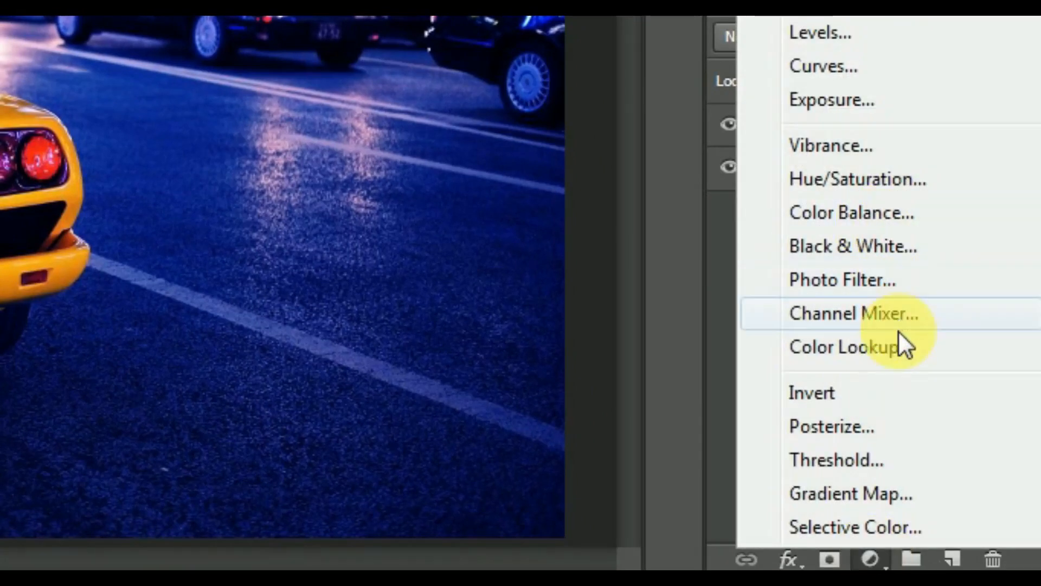
left_click(854, 149)
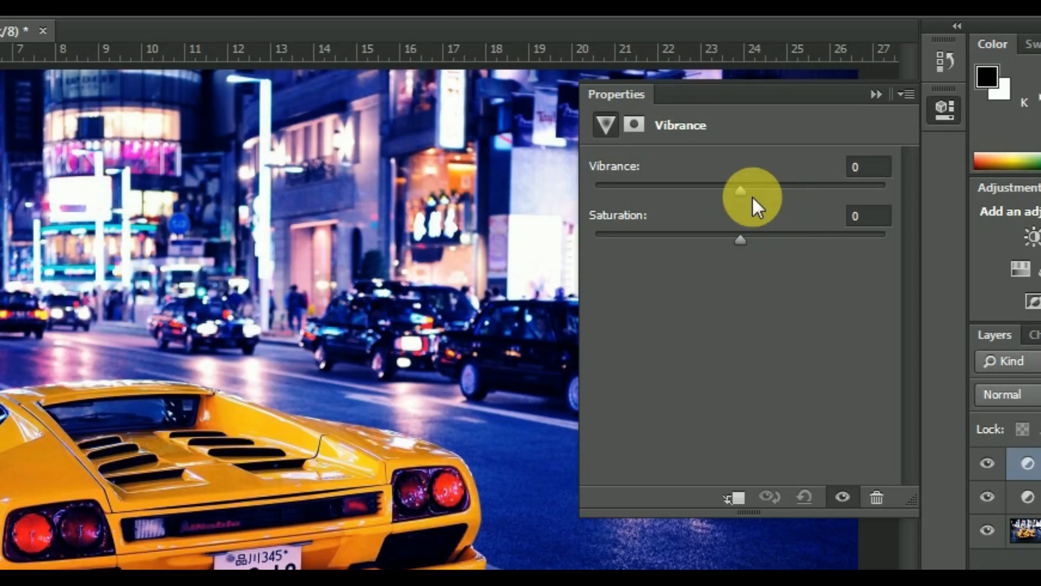
left_click_drag(743, 189, 806, 194)
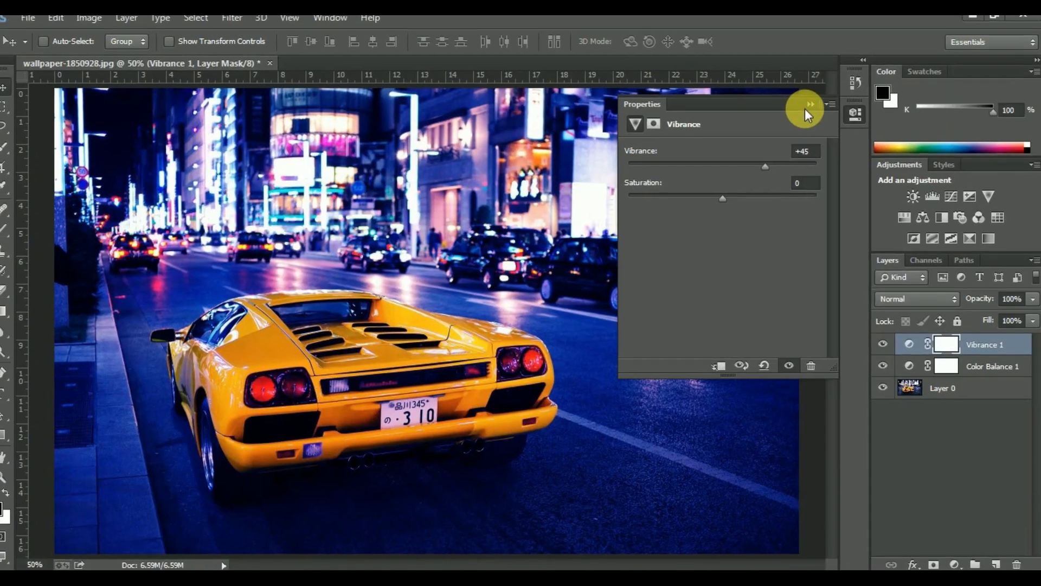
left_click(877, 95)
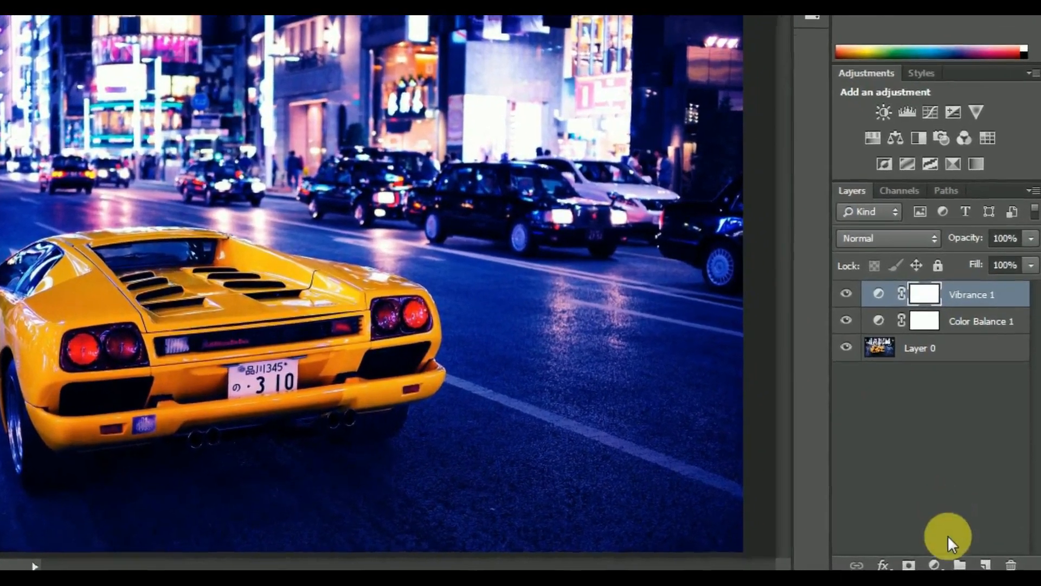
Add a Hue/Saturation adjustment layer and set the hue of the Reds to -45
left_click(942, 565)
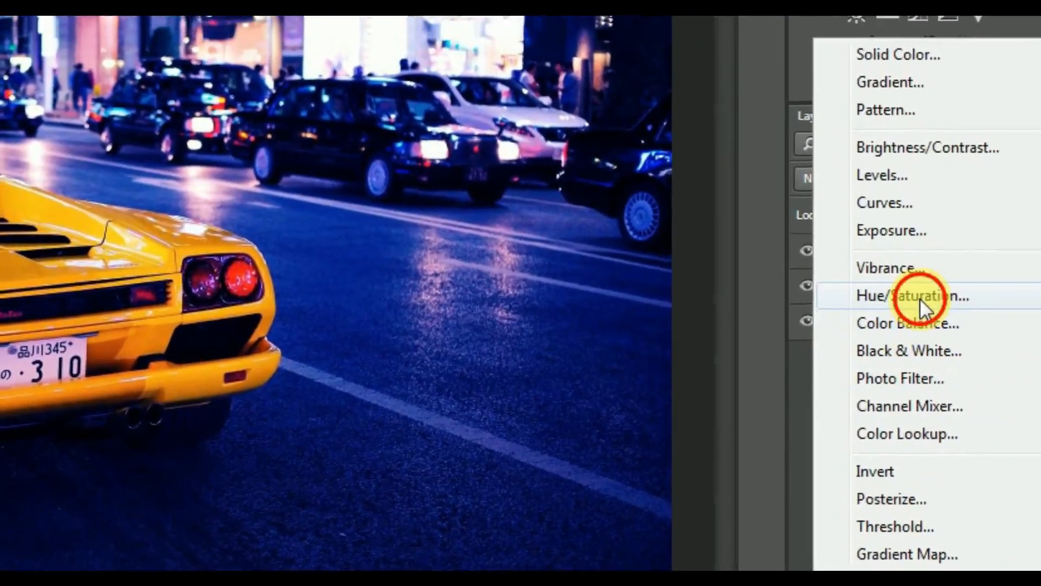
left_click(889, 258)
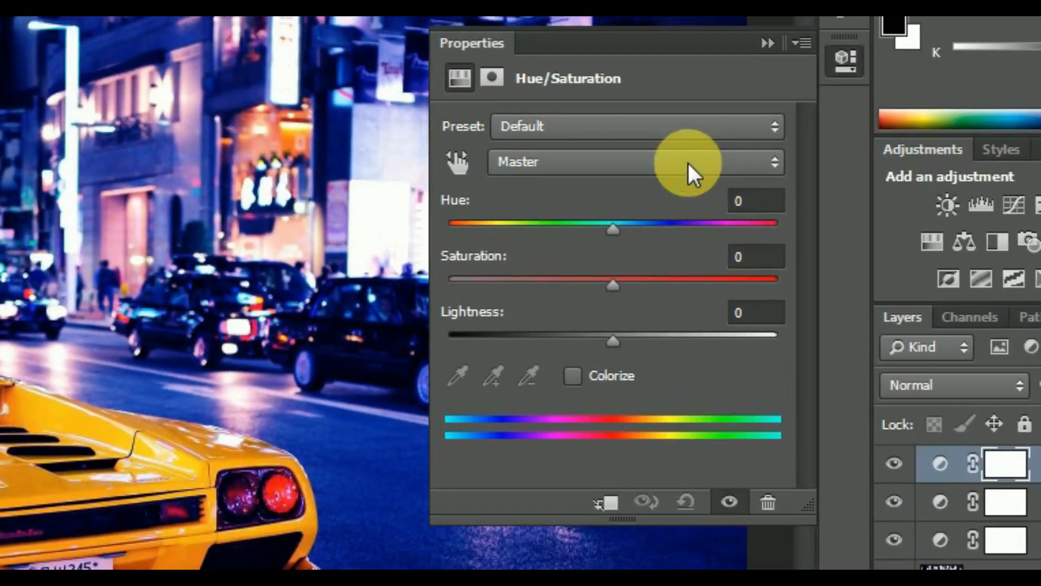
left_click(675, 85)
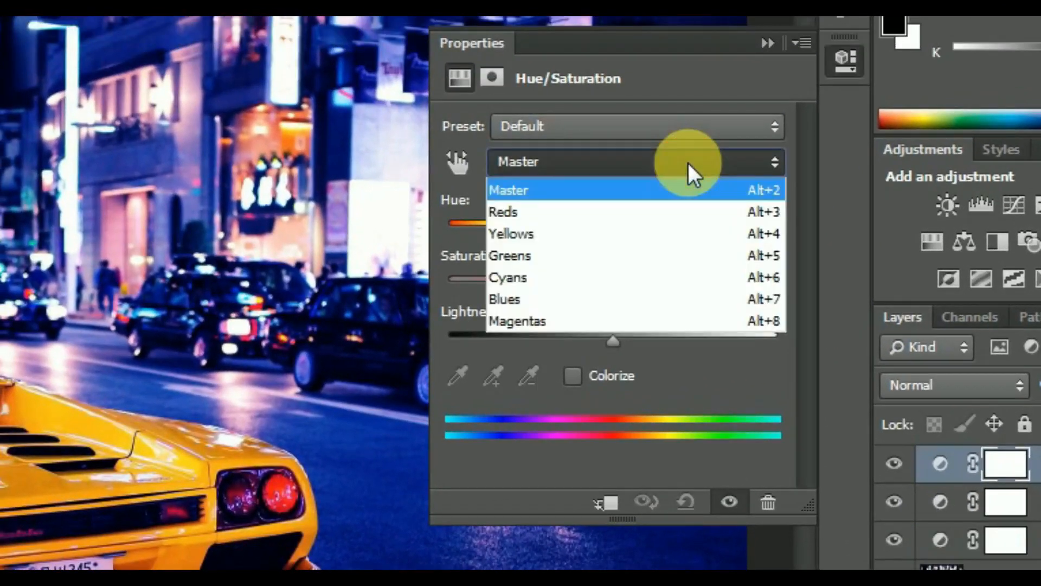
left_click(691, 219)
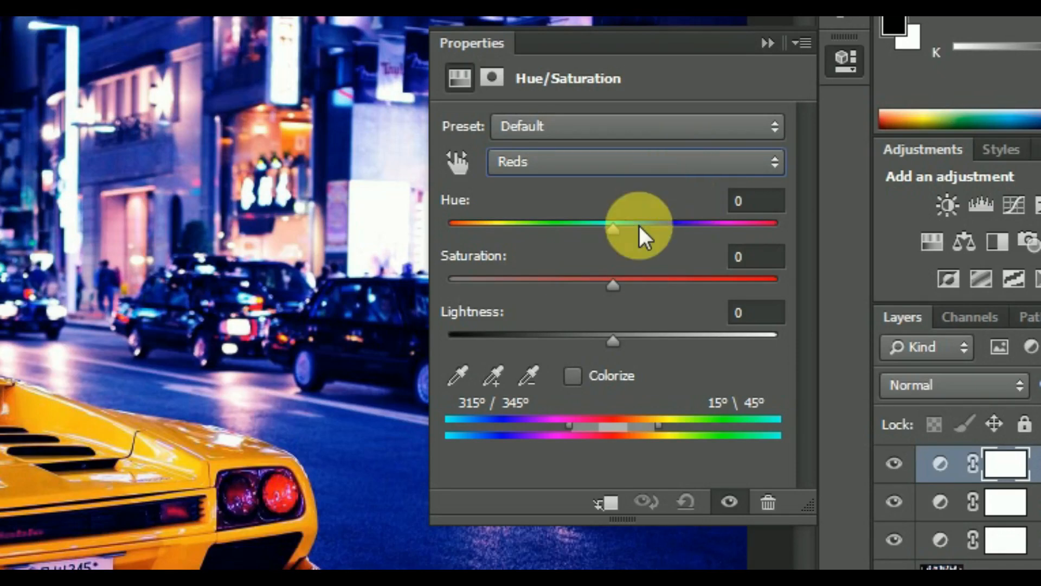
left_click_drag(616, 233, 539, 227)
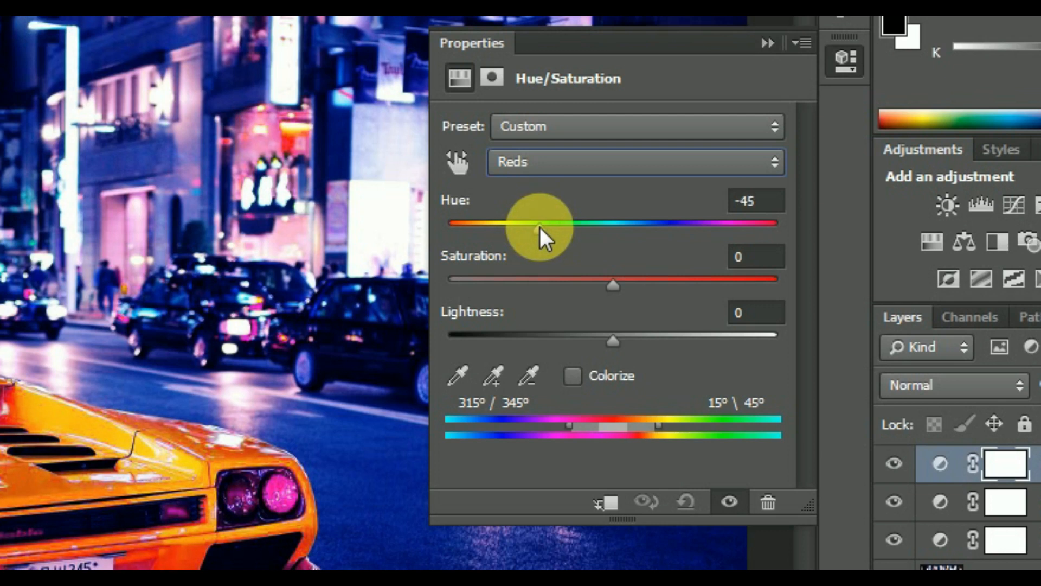
In the Hue/Saturation adjustment, set the hue of the Cyans to -35 and of the Blues to -40
left_click(563, 165)
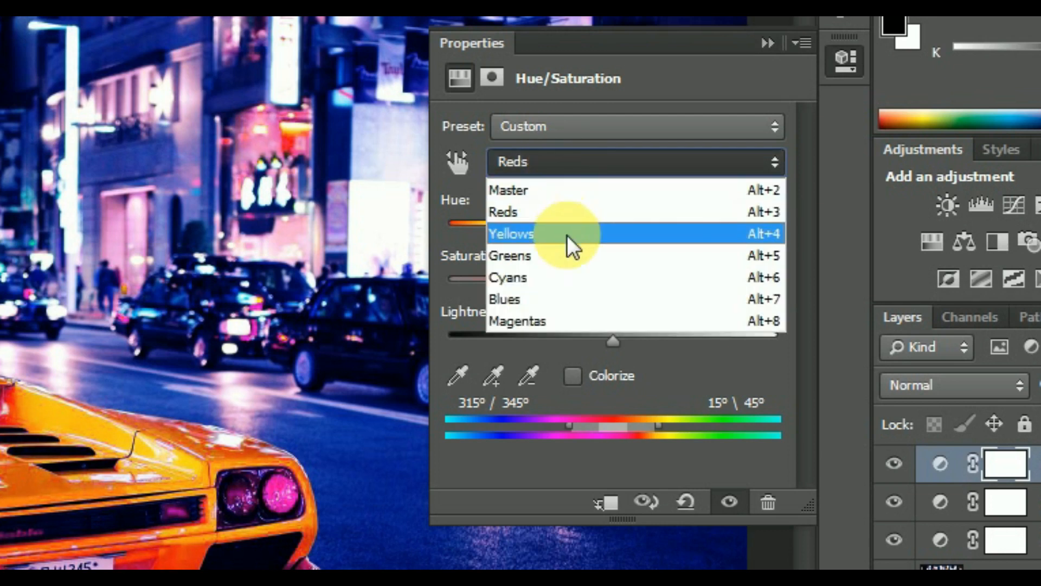
left_click(575, 277)
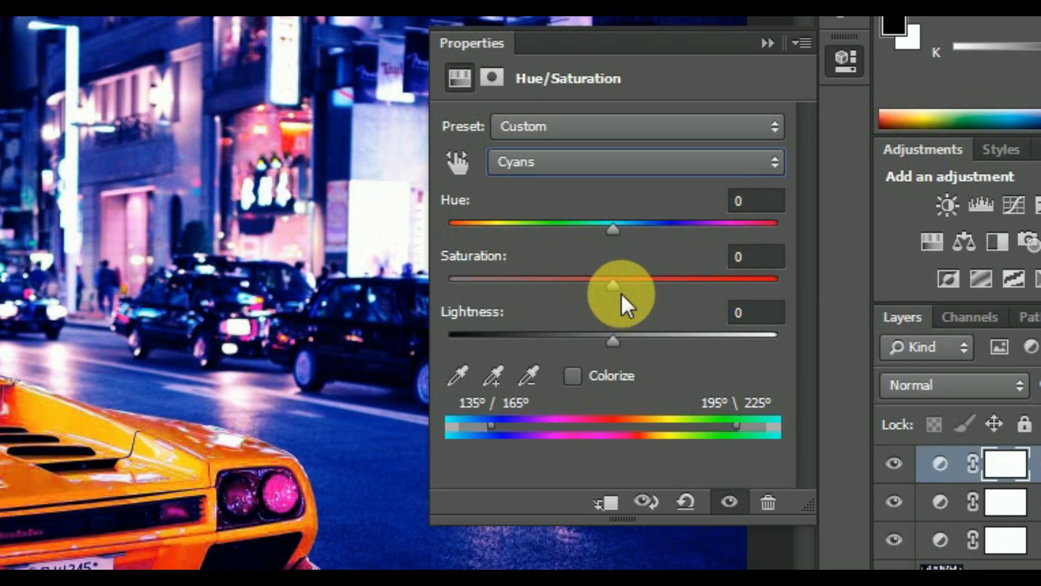
left_click_drag(612, 226, 561, 235)
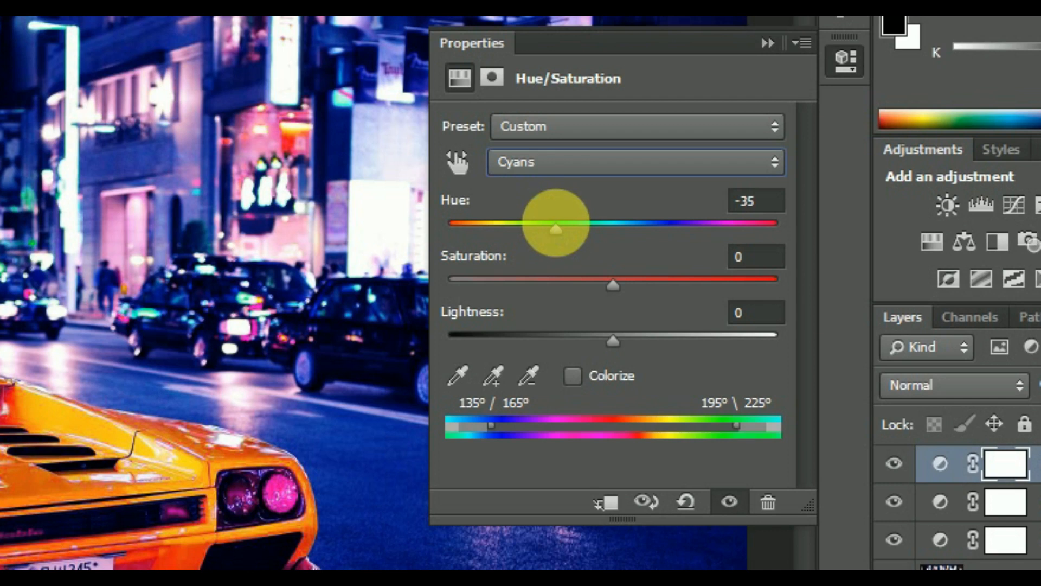
left_click(575, 163)
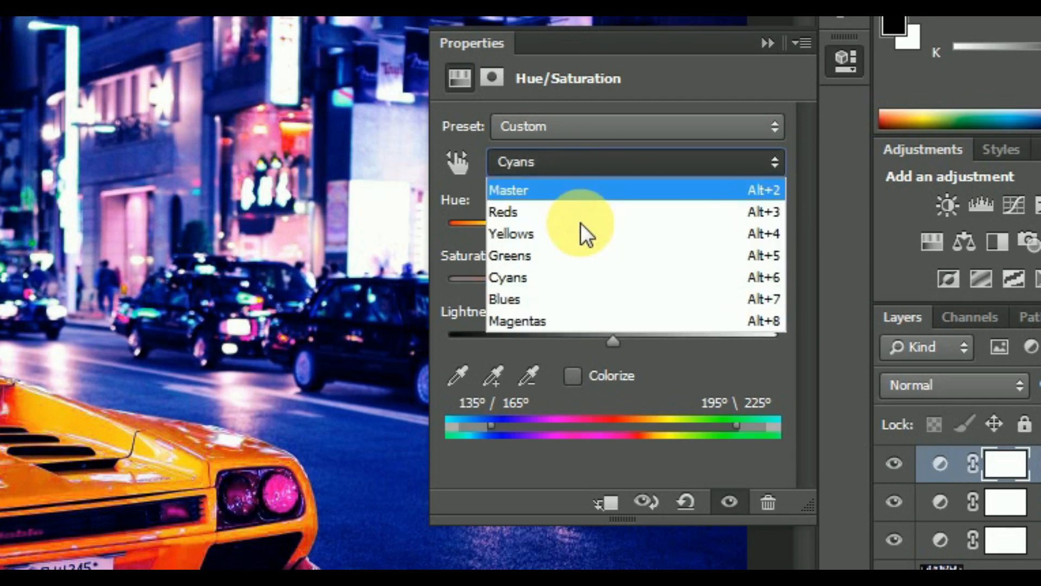
left_click(581, 300)
left_click_drag(614, 234, 547, 231)
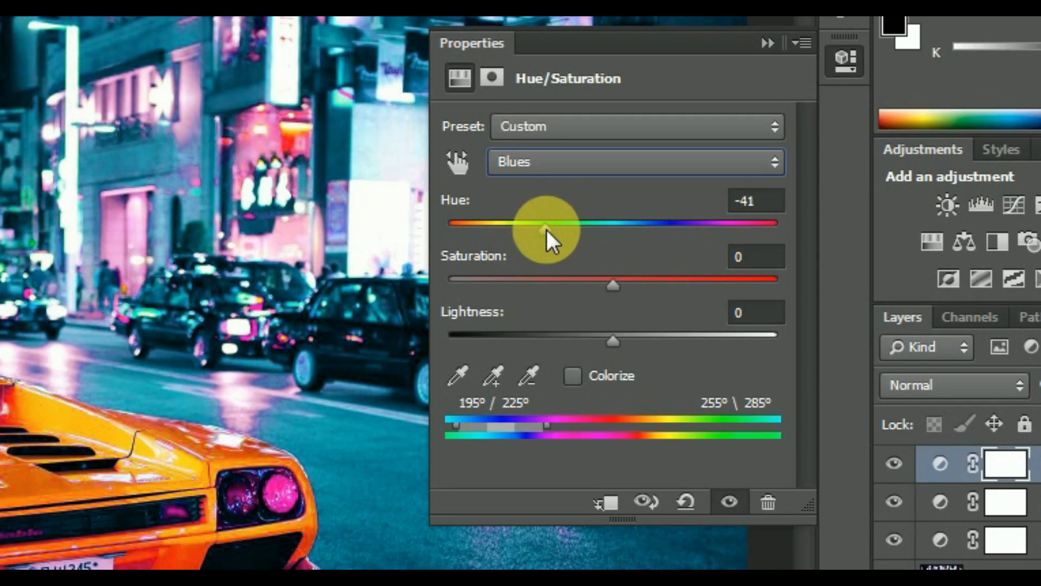
Set the hue of the Magentas to +50 in the Hue/Saturation adjustment and collapse its properties
left_click(559, 166)
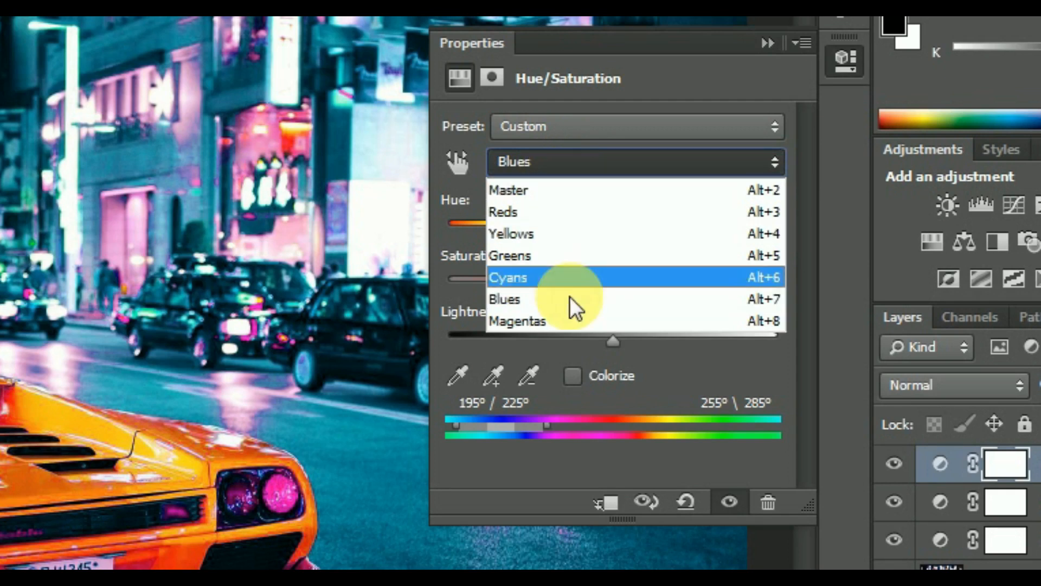
left_click(581, 320)
left_click_drag(617, 229, 693, 236)
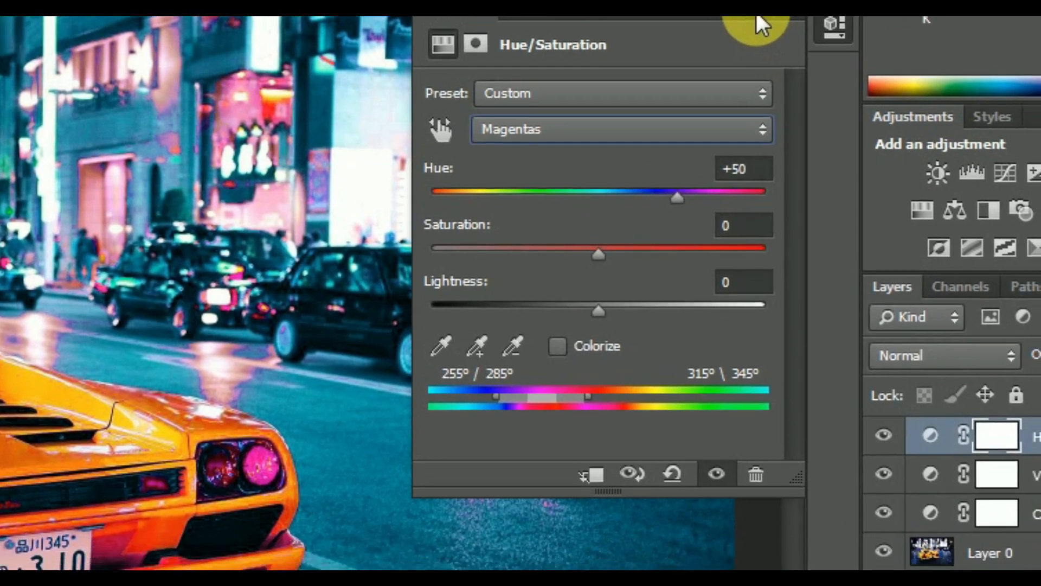
left_click(768, 43)
Add a Curves adjustment layer that slightly lowers the RGB shadows and anchors a highlight point close to the original diagonal
left_click(881, 562)
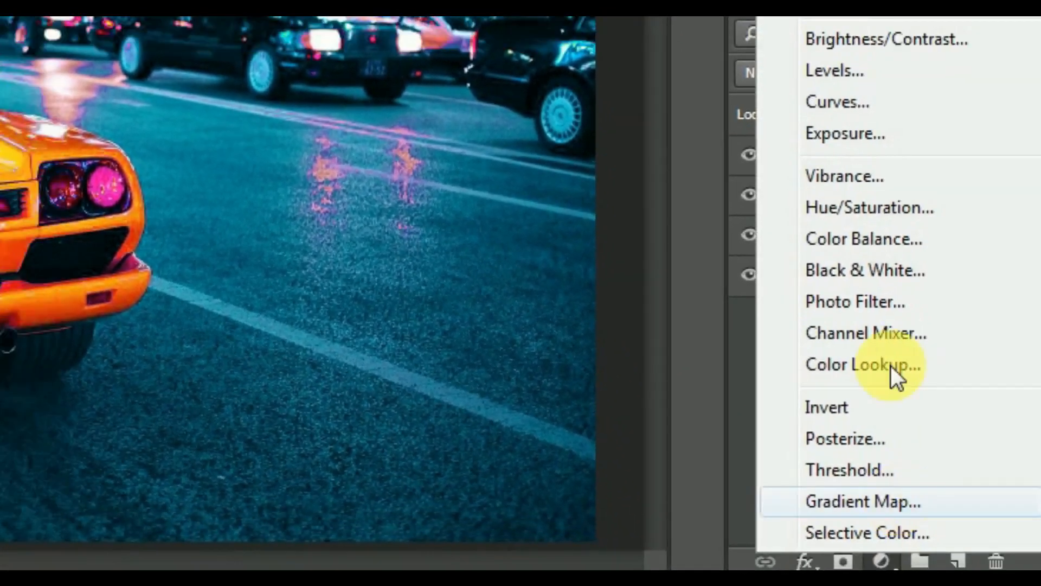
left_click(867, 107)
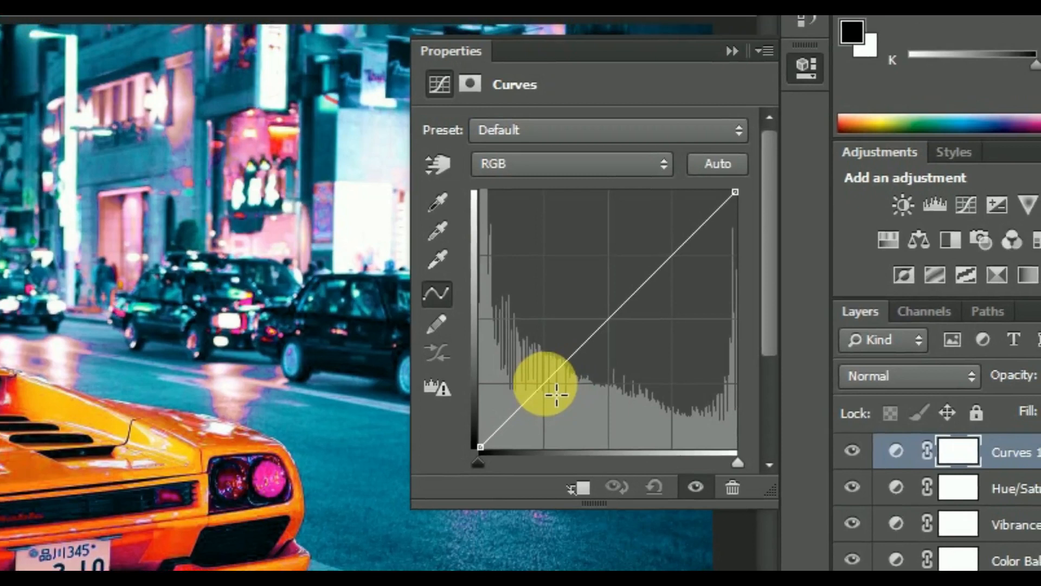
left_click_drag(545, 382, 554, 397)
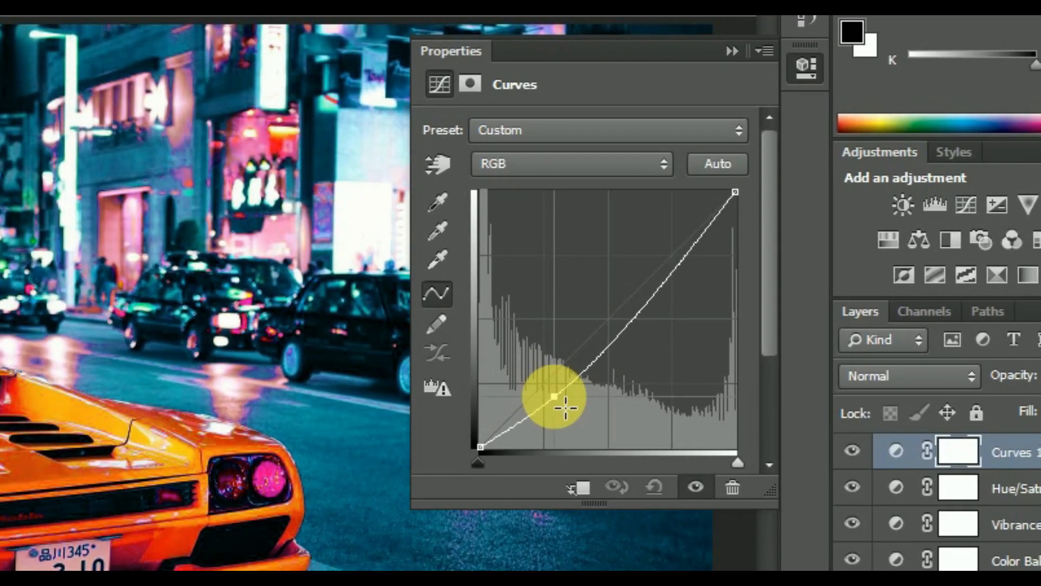
left_click(653, 277)
left_click_drag(652, 277, 687, 267)
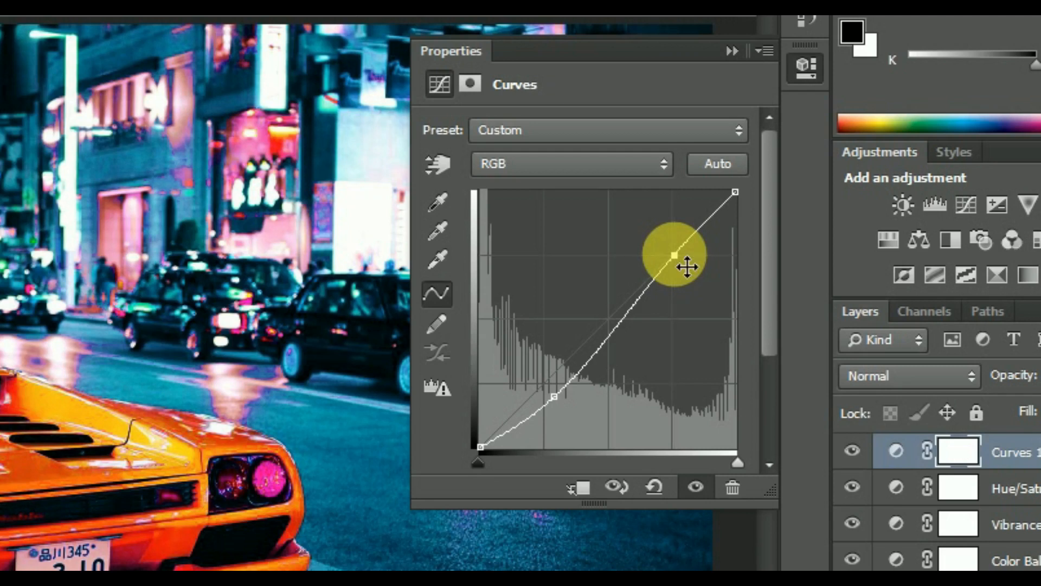
left_click(732, 49)
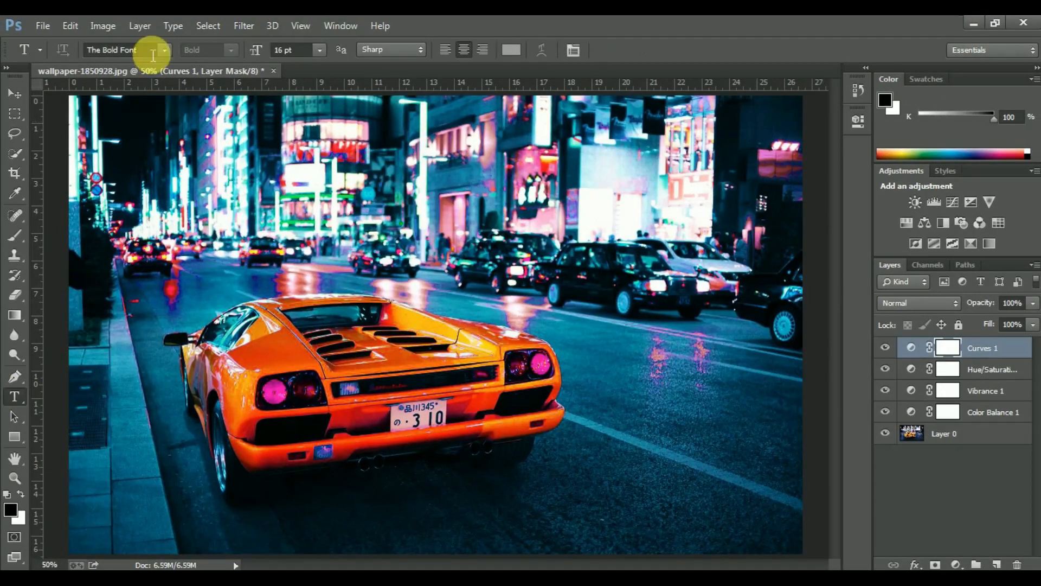
Set the Type tool's font to Cyberpunk
left_click(154, 55)
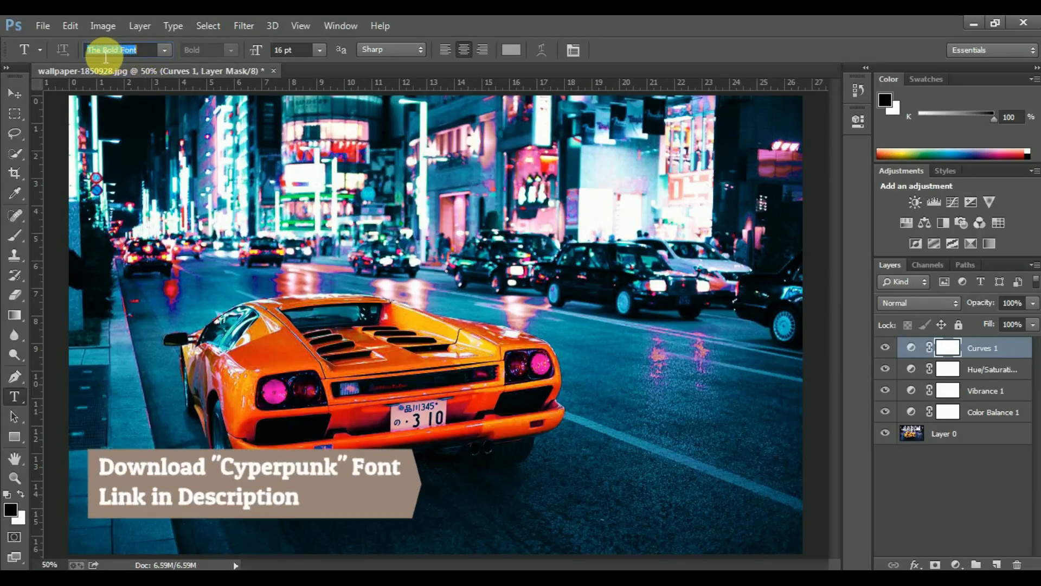
type("C")
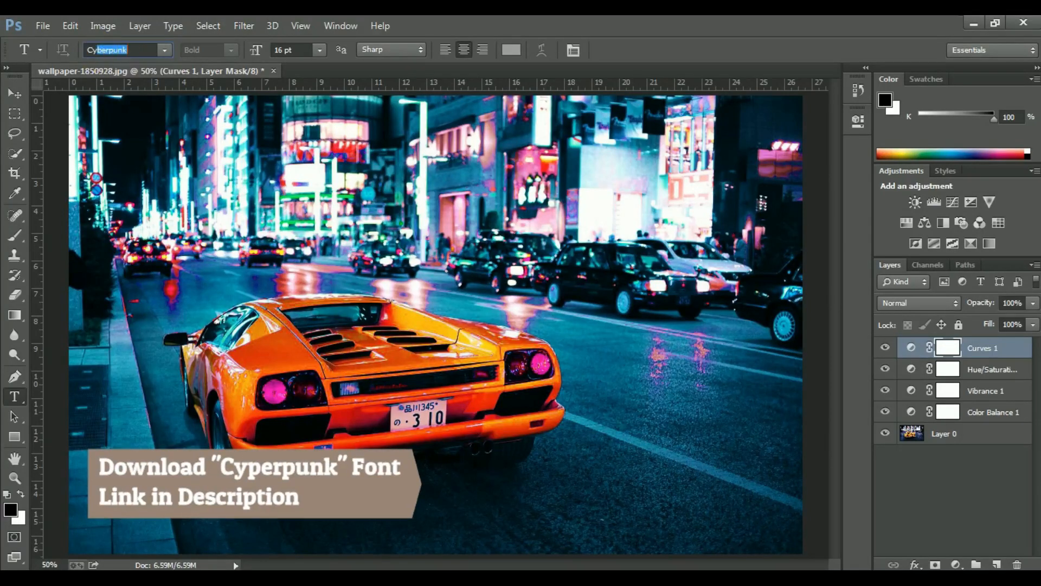
type("y")
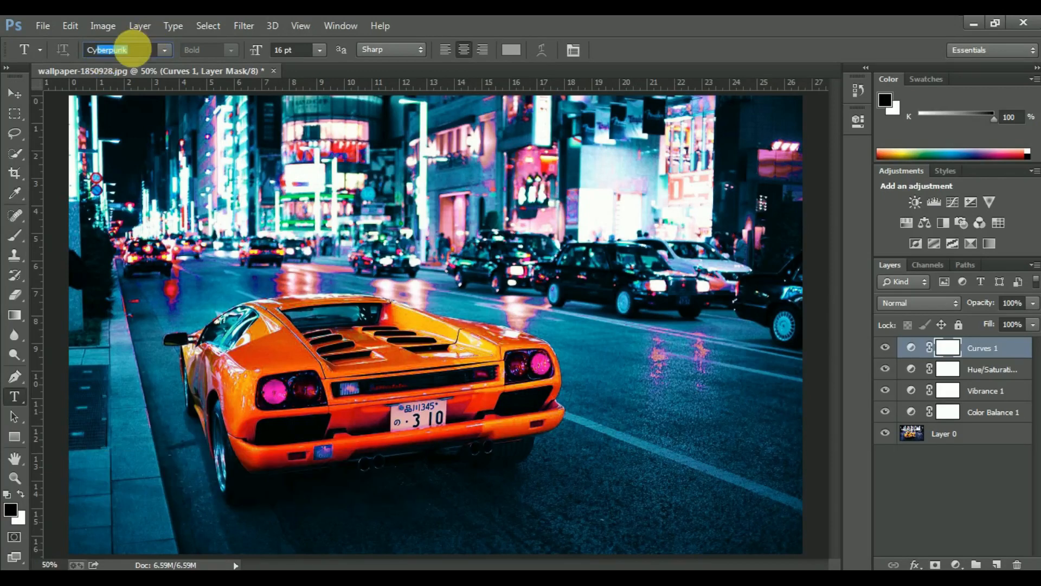
key("Return")
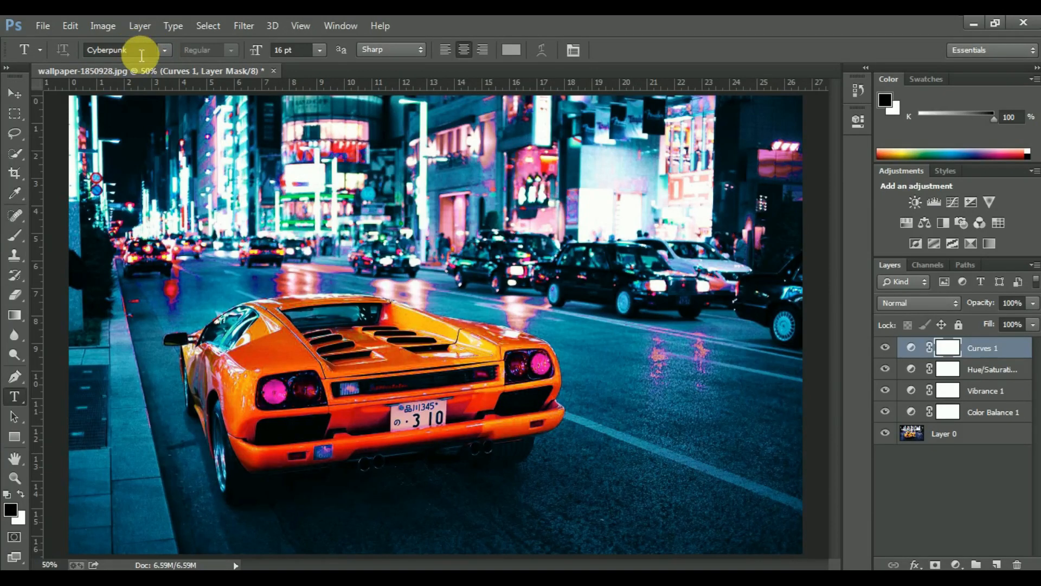
Start a 72 pt text over the lit buildings in the background and set its color to white (ffffff)
left_click(318, 51)
left_click(313, 308)
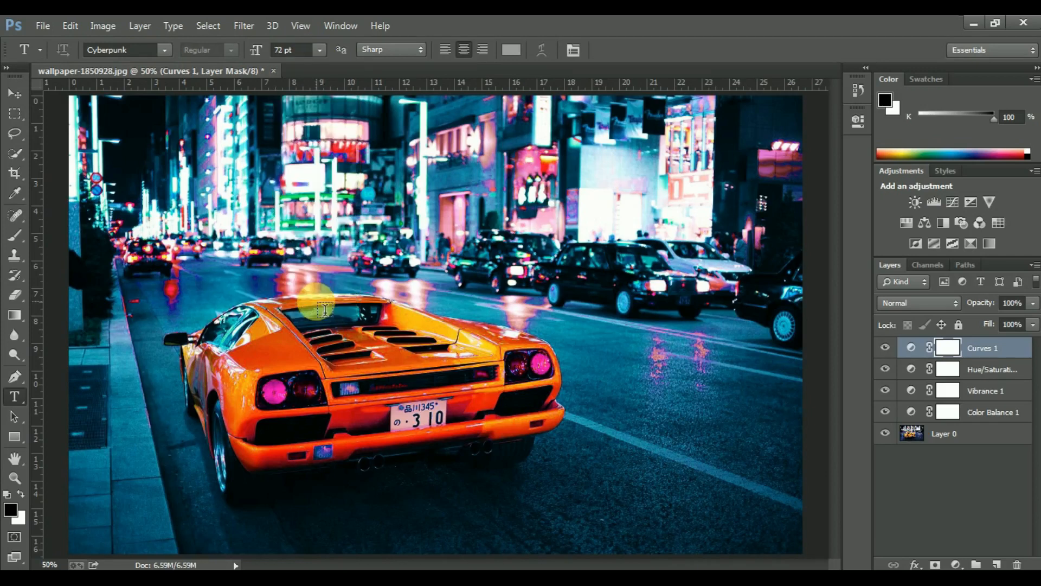
left_click(302, 184)
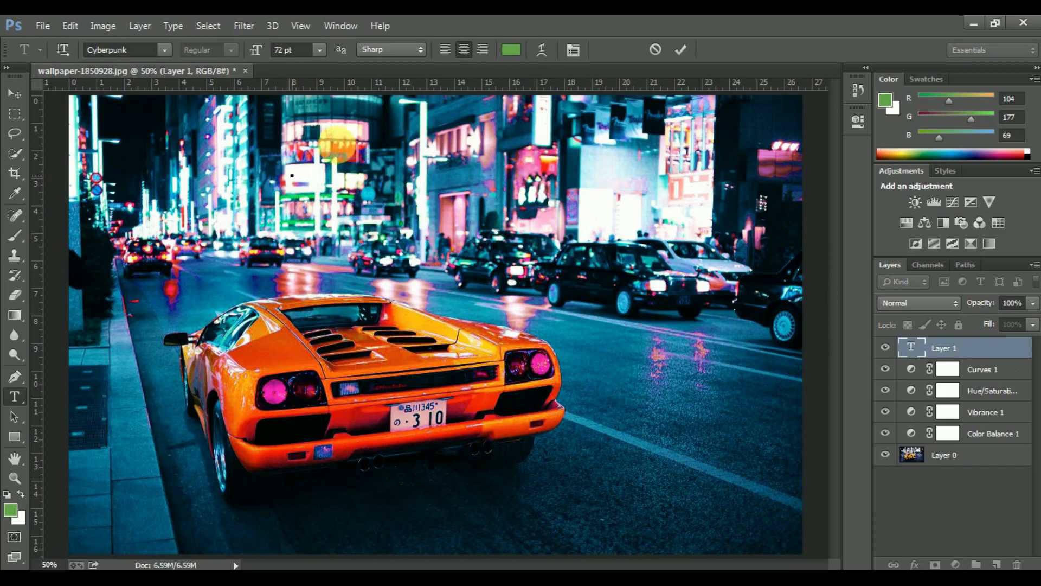
left_click(510, 50)
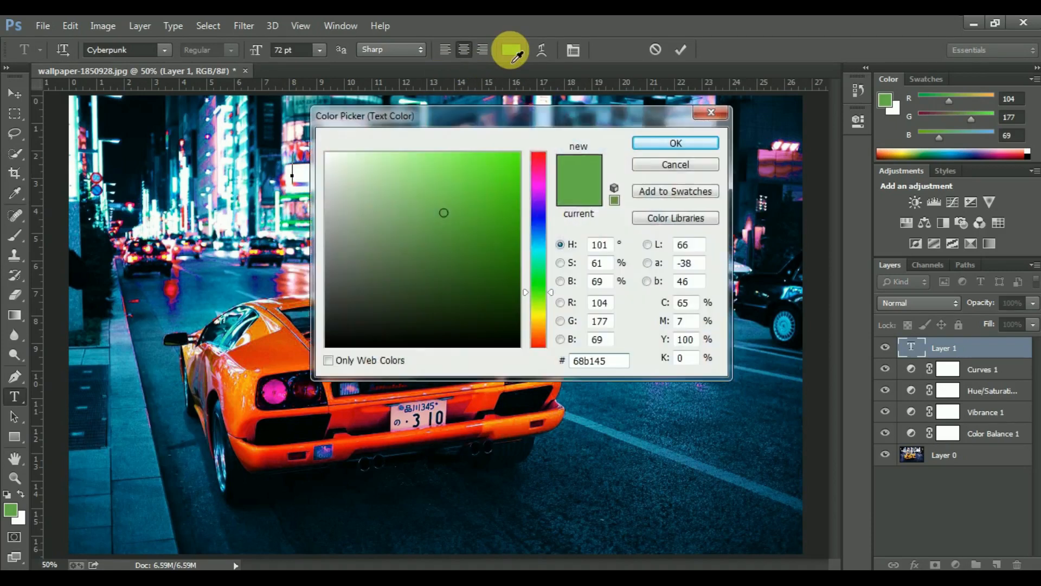
mouse_move(360, 199)
left_mouse_down()
mouse_move(308, 147)
mouse_move(317, 150)
left_mouse_up()
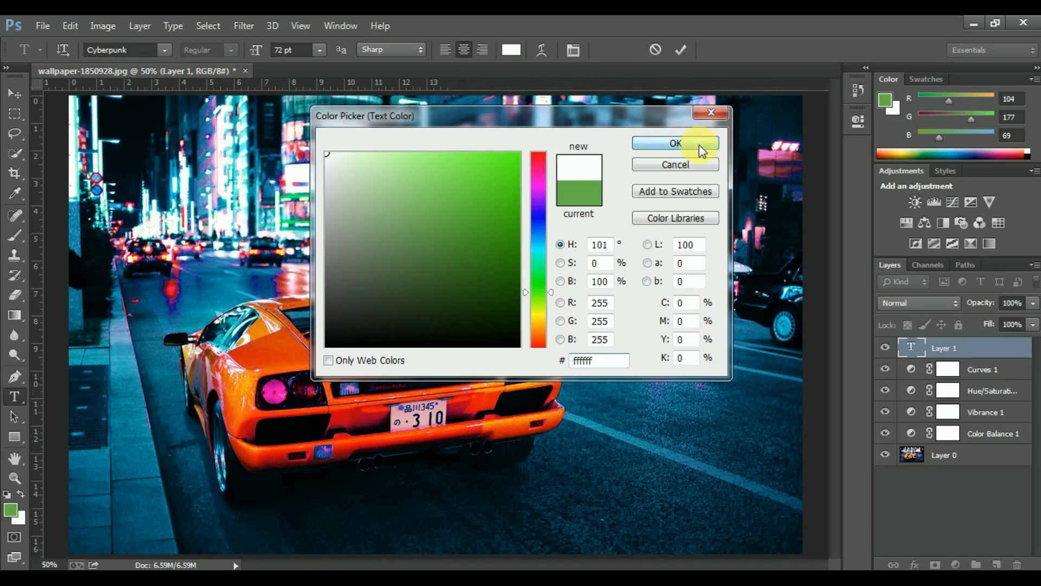
left_click(699, 144)
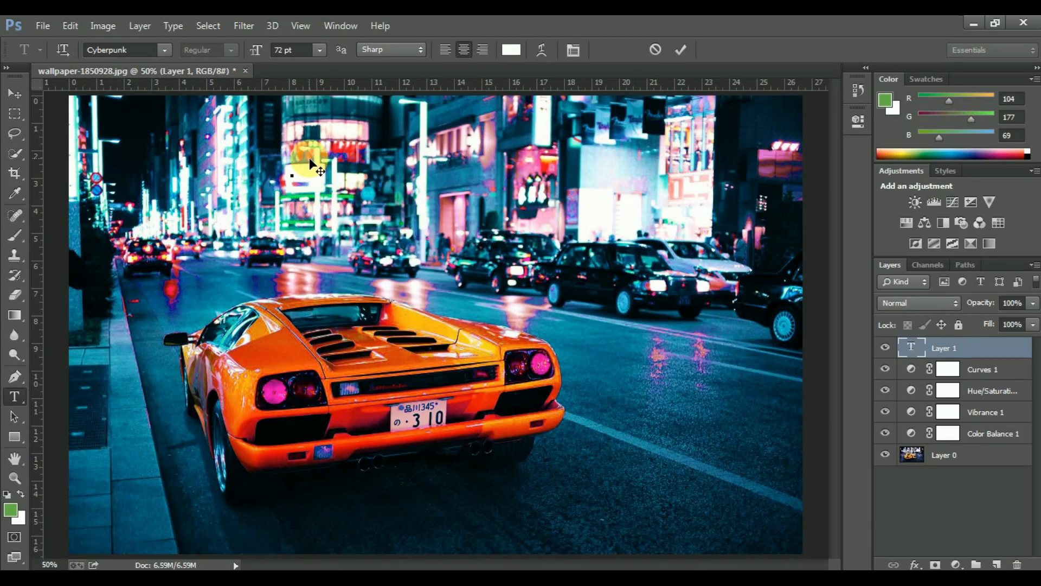
Enter the text "Cyperpunk", apply Faux Bold to its letters and commit the text layer
type("Cyberpunk")
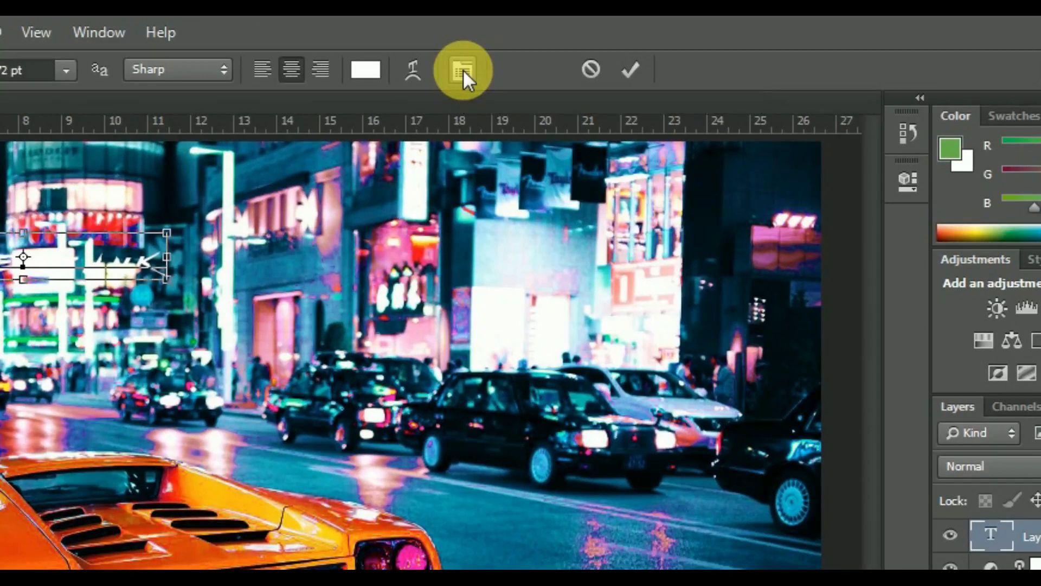
left_click(463, 70)
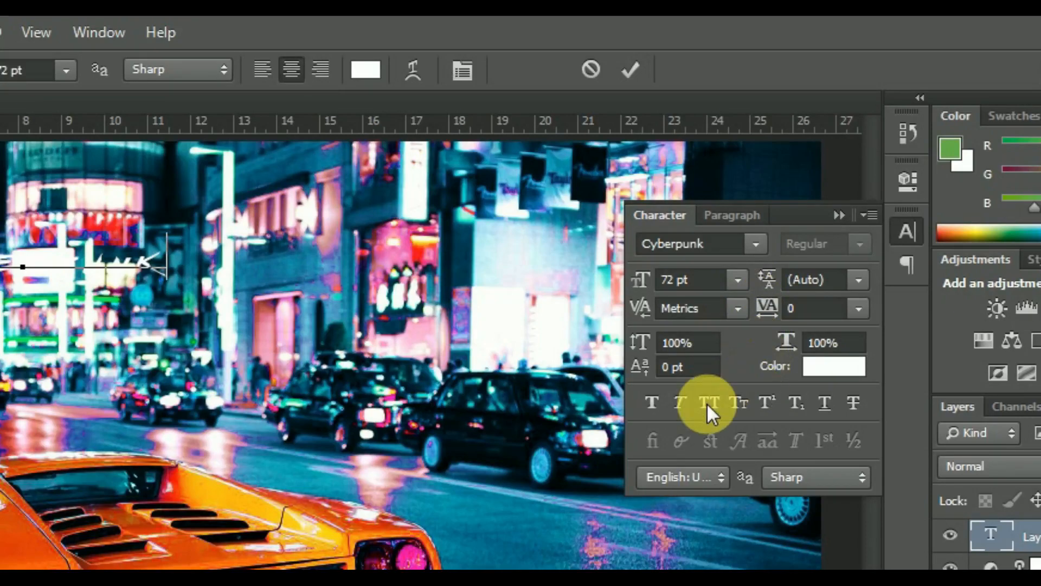
left_click_drag(165, 256, 3, 255)
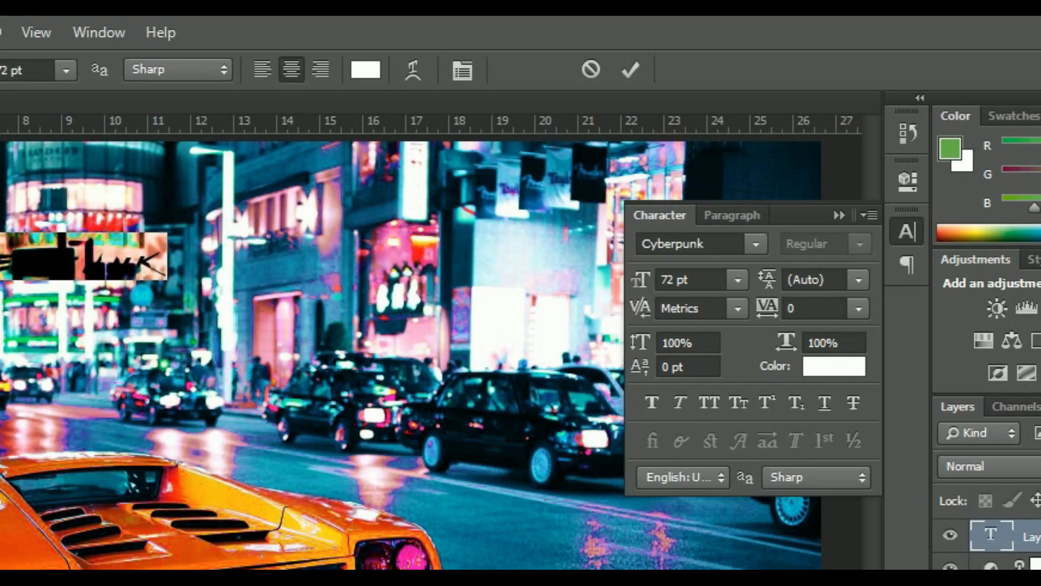
left_click(653, 403)
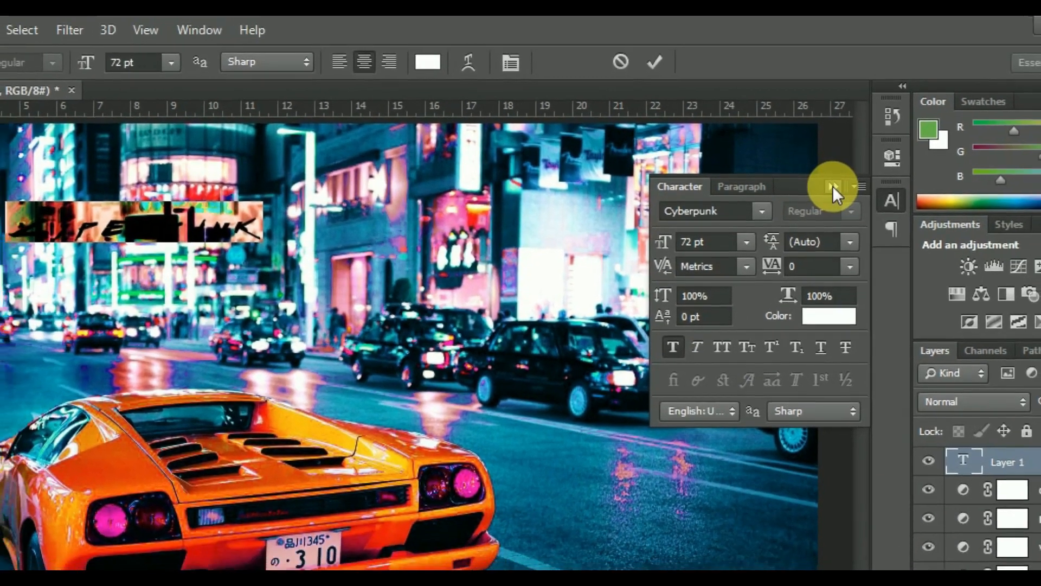
left_click(838, 197)
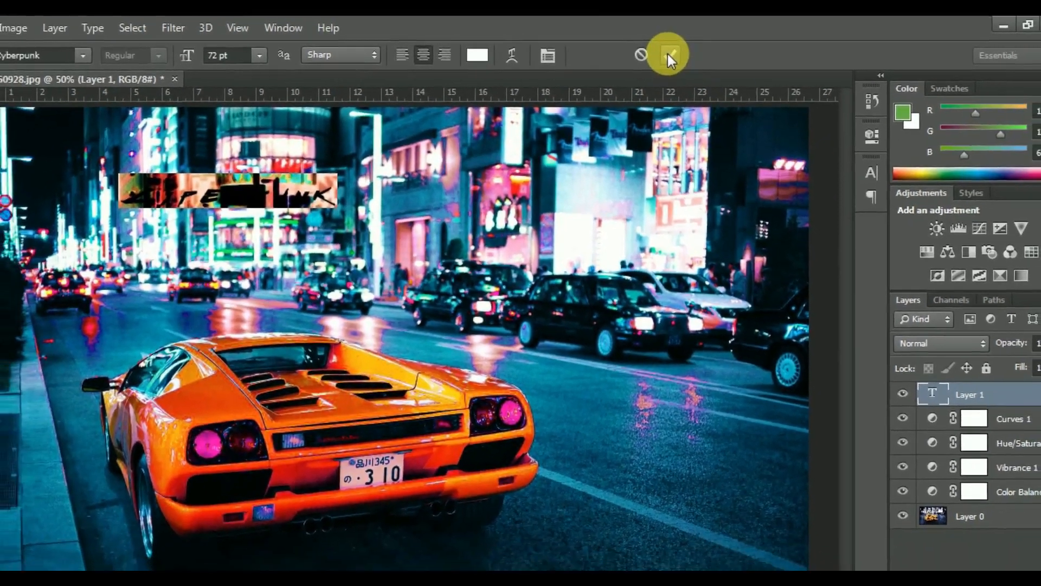
left_click(668, 54)
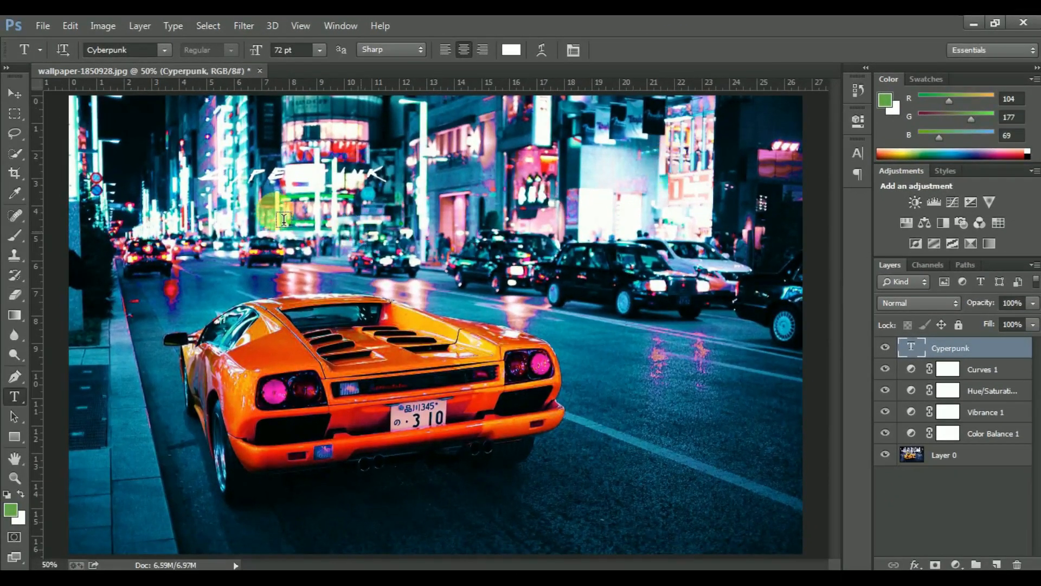
Free-transform the text to about 175% width and 243% height, placing it on the road in the photo's lower-right corner
left_click(15, 95)
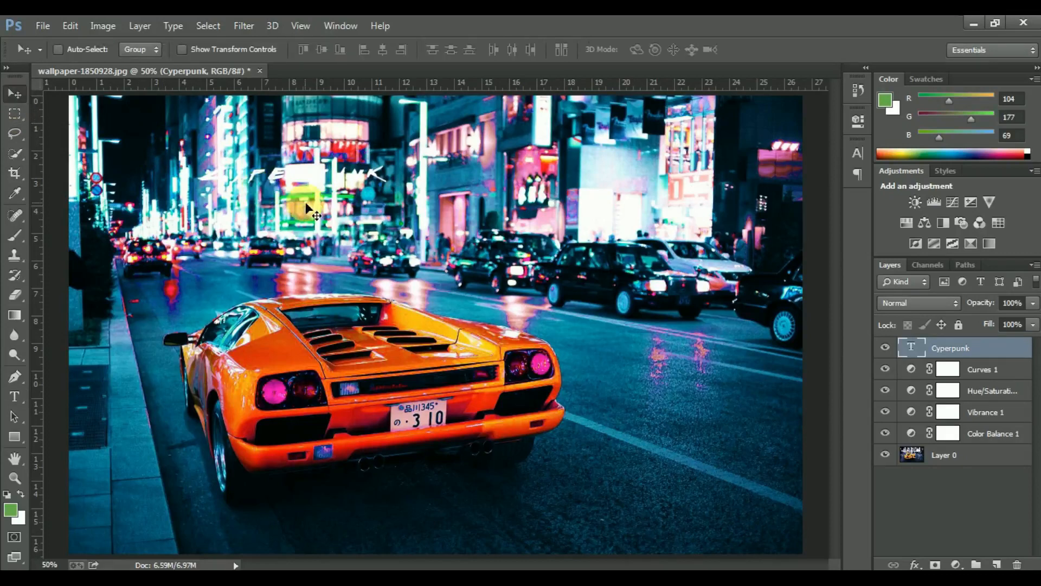
key("ctrl+t")
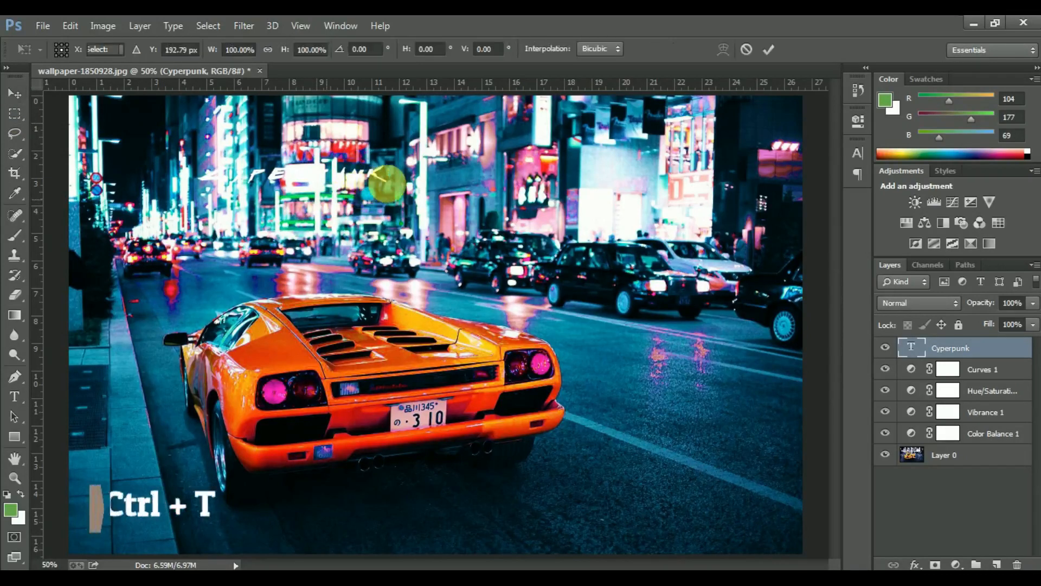
left_click_drag(395, 194, 474, 228)
left_click_drag(425, 187, 620, 505)
left_click_drag(668, 471, 706, 520)
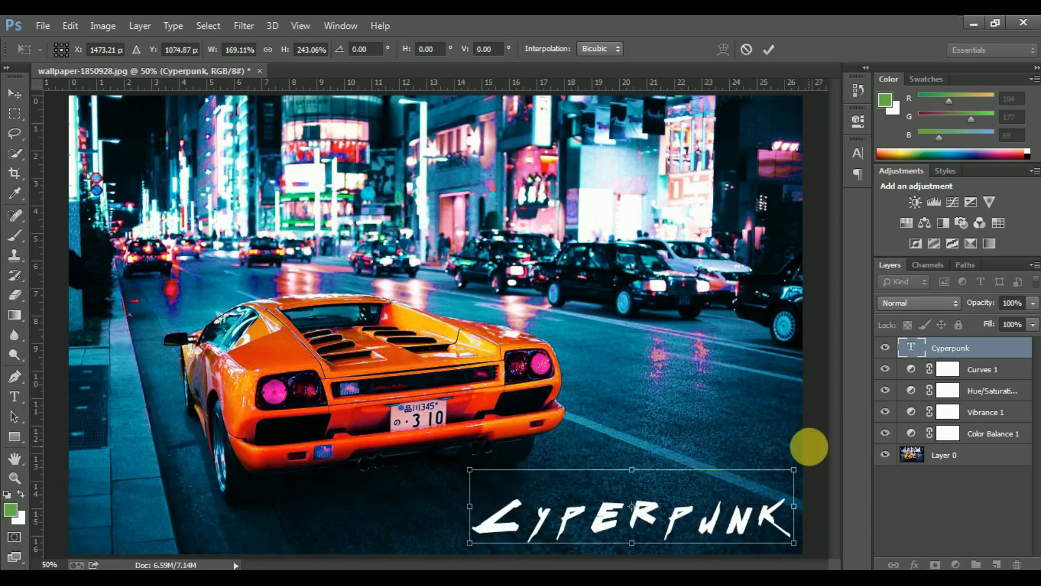
left_click_drag(477, 514, 467, 513)
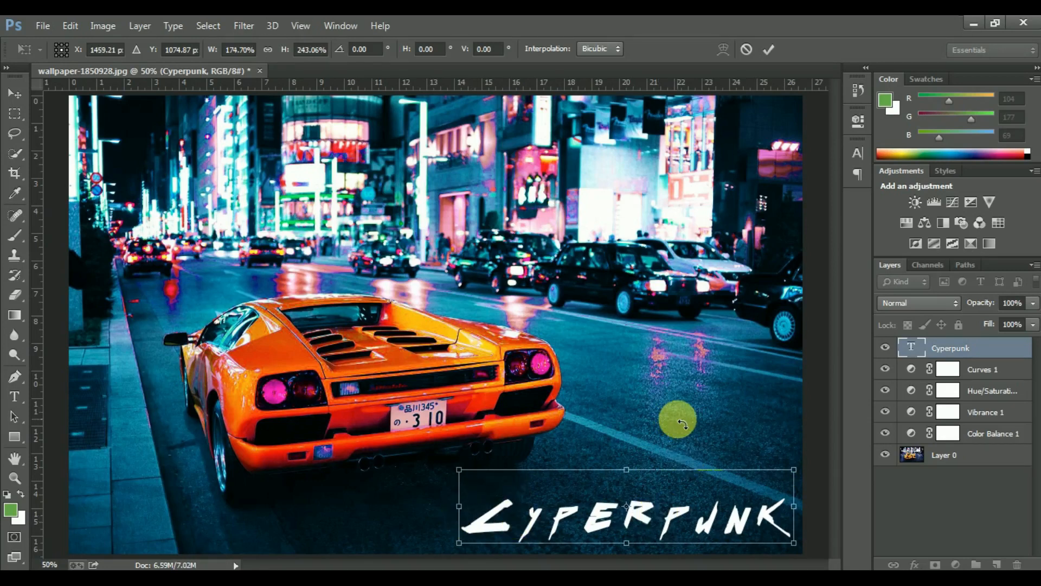
left_click(770, 49)
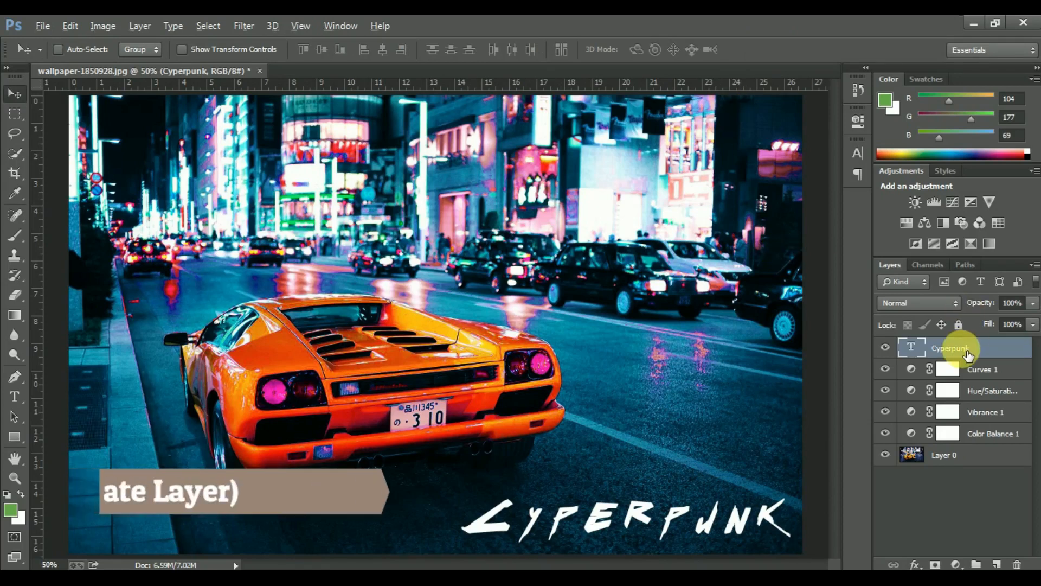
Duplicate the Cyperpunk text layer and turn off the R channel in the copy's blending options
mouse_move(968, 353)
left_mouse_down()
mouse_move(959, 331)
mouse_move(966, 358)
left_mouse_up()
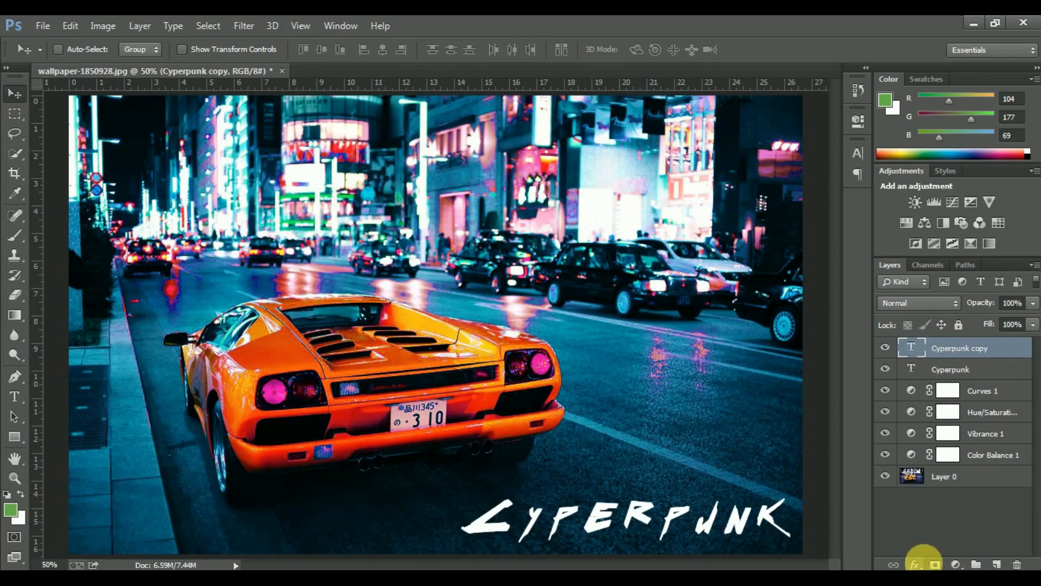
left_click(922, 565)
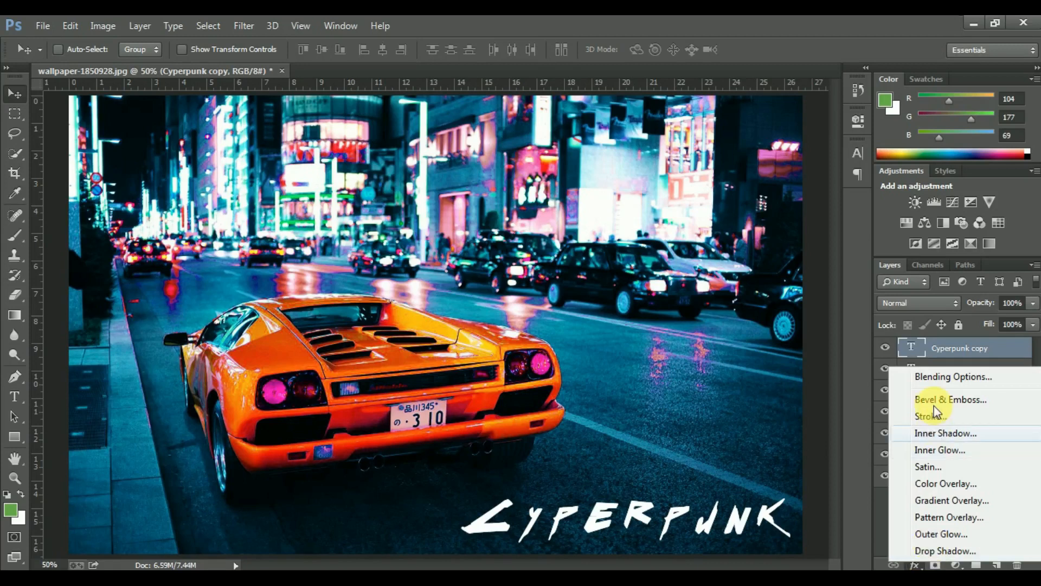
left_click(934, 380)
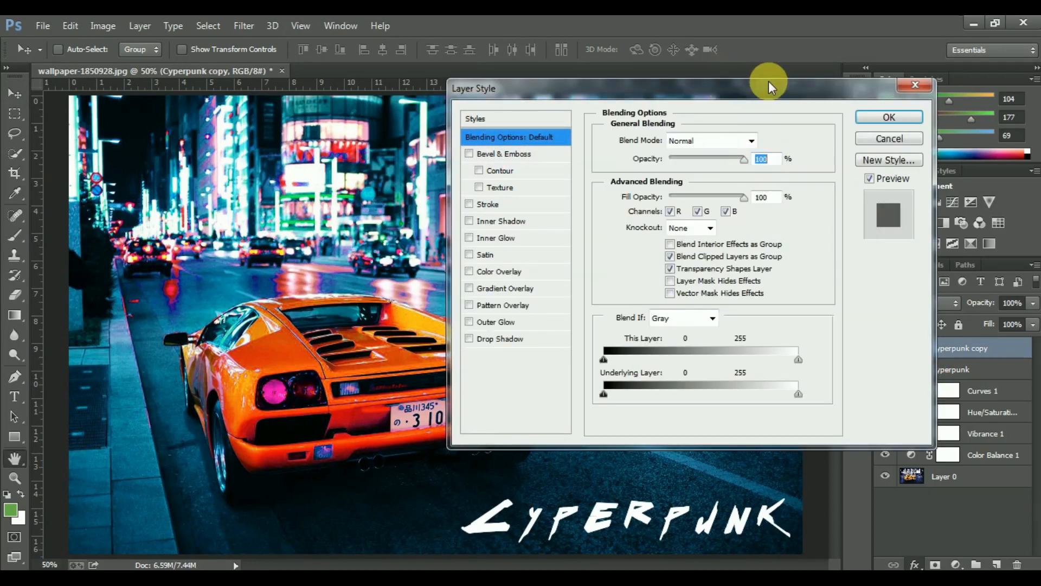
left_click_drag(769, 84, 813, 64)
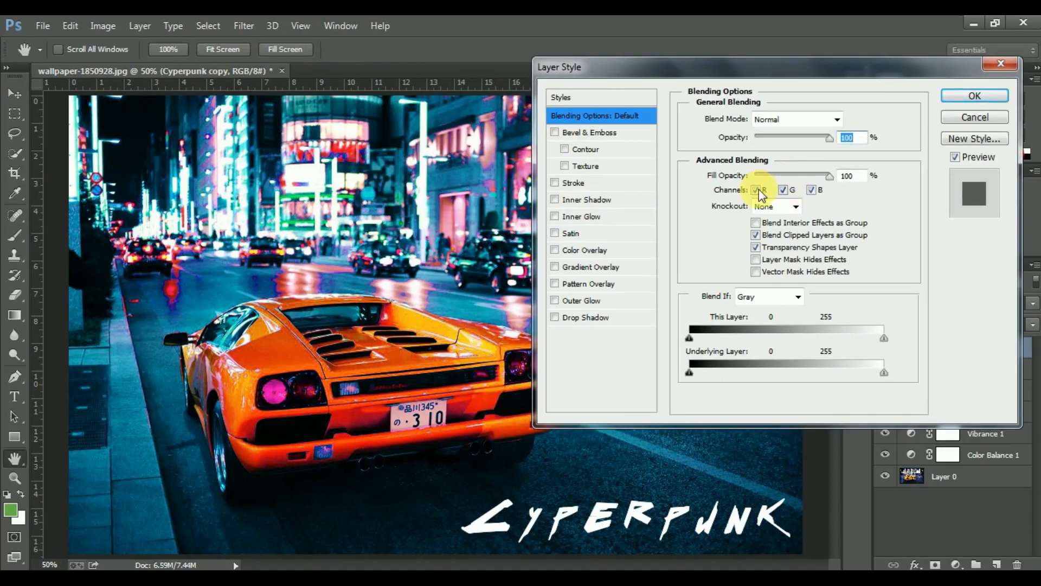
left_click(757, 192)
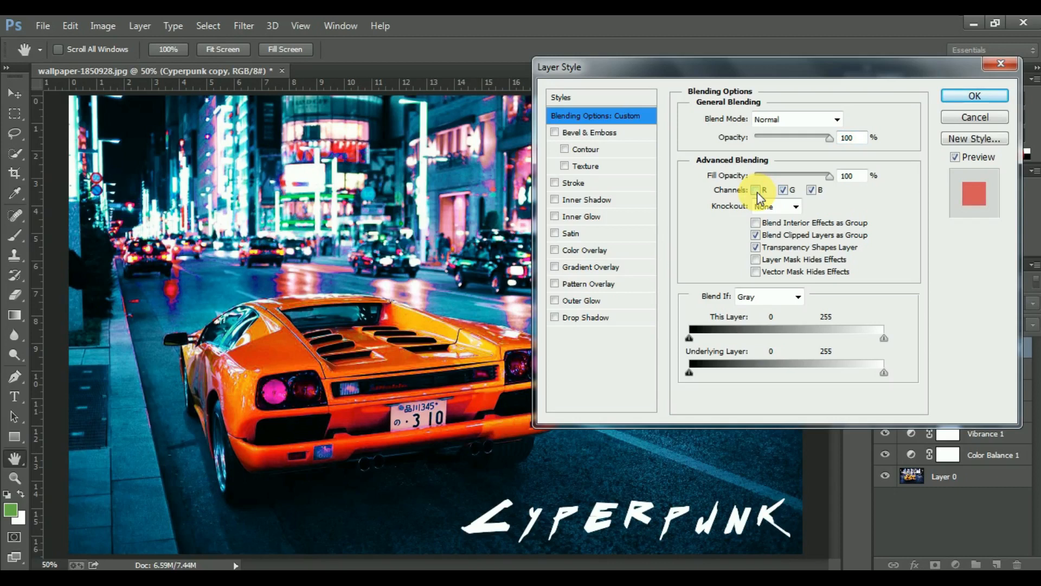
left_click(954, 97)
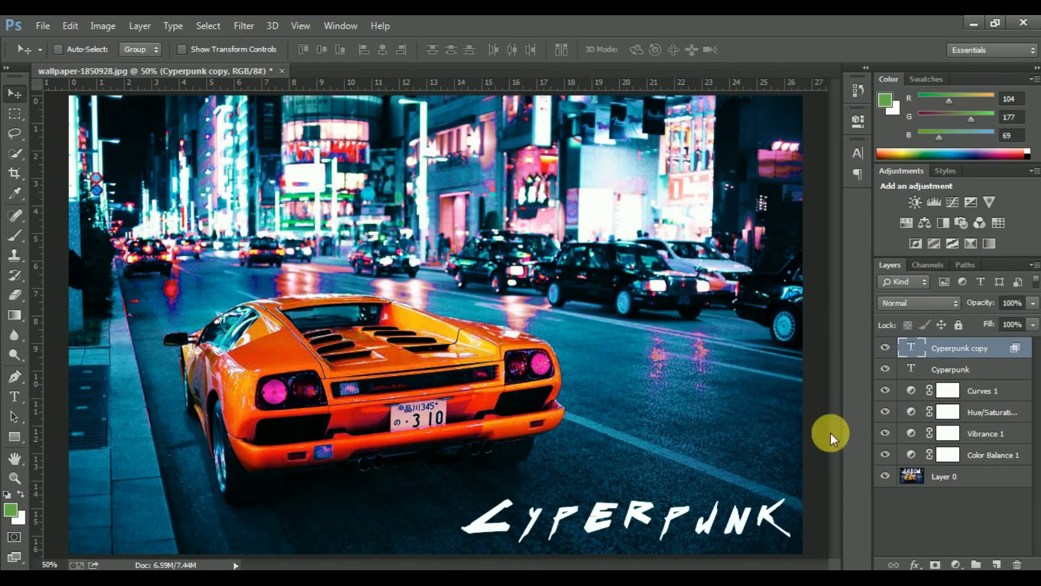
Offset the Cyperpunk copy slightly right and down from the original text and fine-tune its horizontal position
left_click_drag(759, 516, 766, 518)
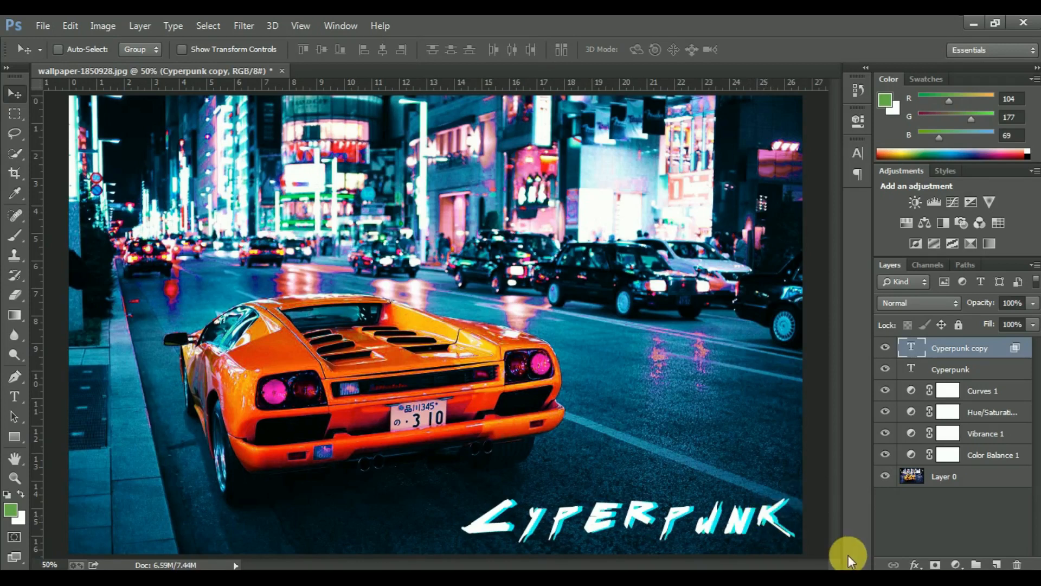
key("Right")
key("Right")
key("Right")
key("Right")
key("Right")
key("Right")
key("Right")
key("Right")
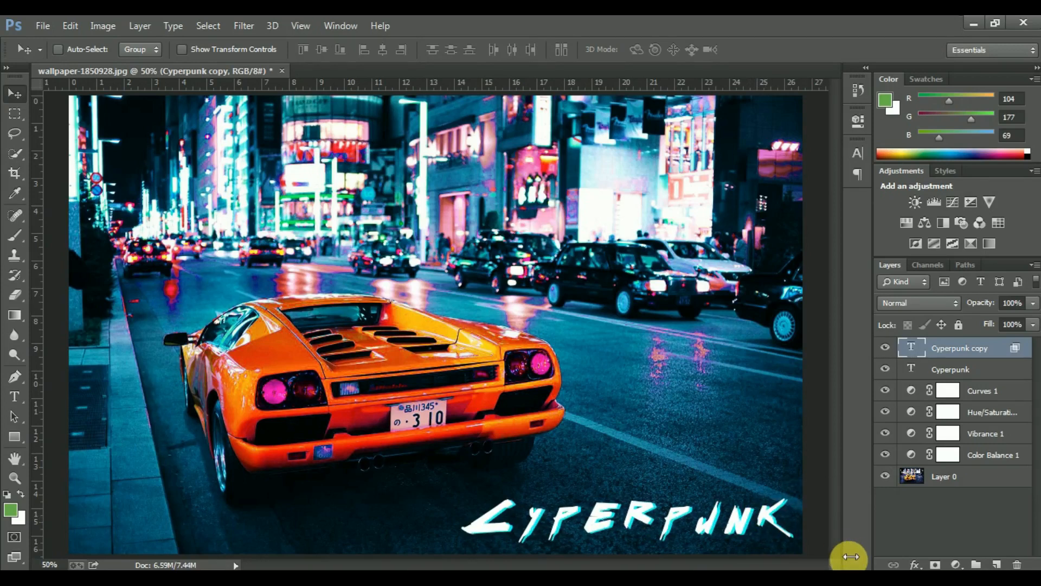
key("Left")
key("Left")
key("Left")
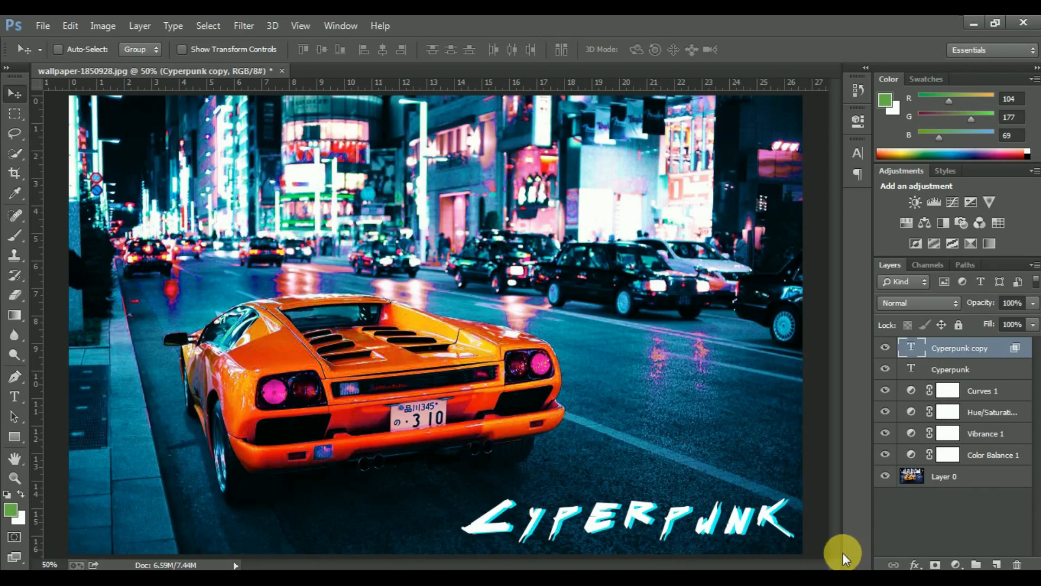
Turn off the G channel in the blending options of the original Cyperpunk text layer
left_click(975, 374)
left_click(915, 564)
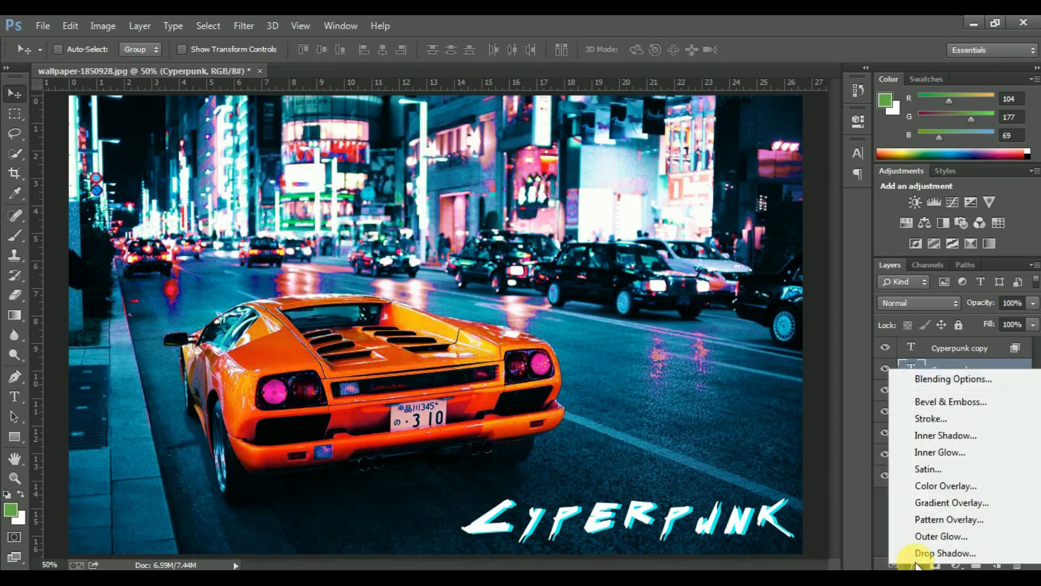
left_click(938, 378)
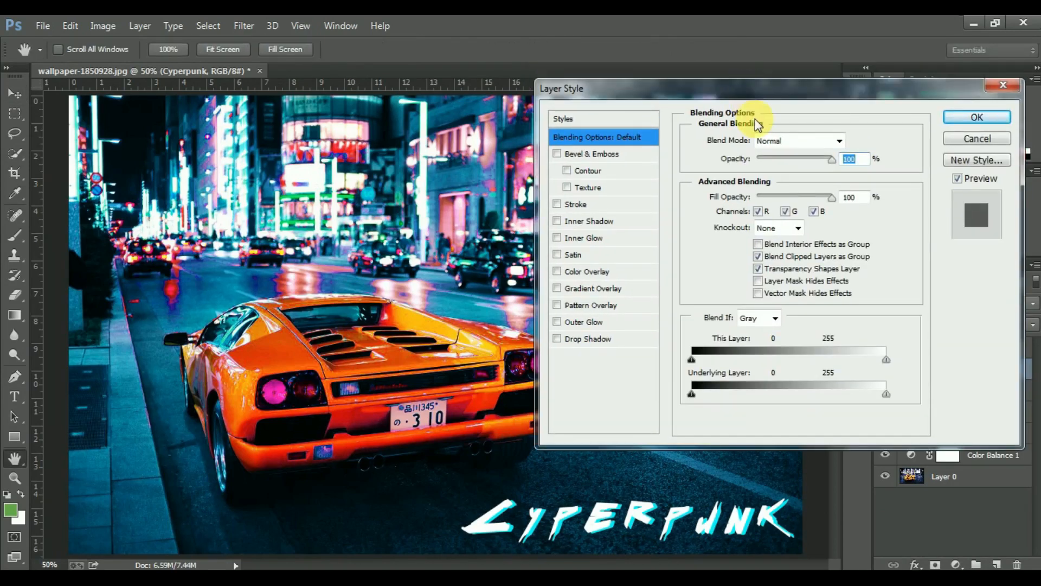
left_click(787, 212)
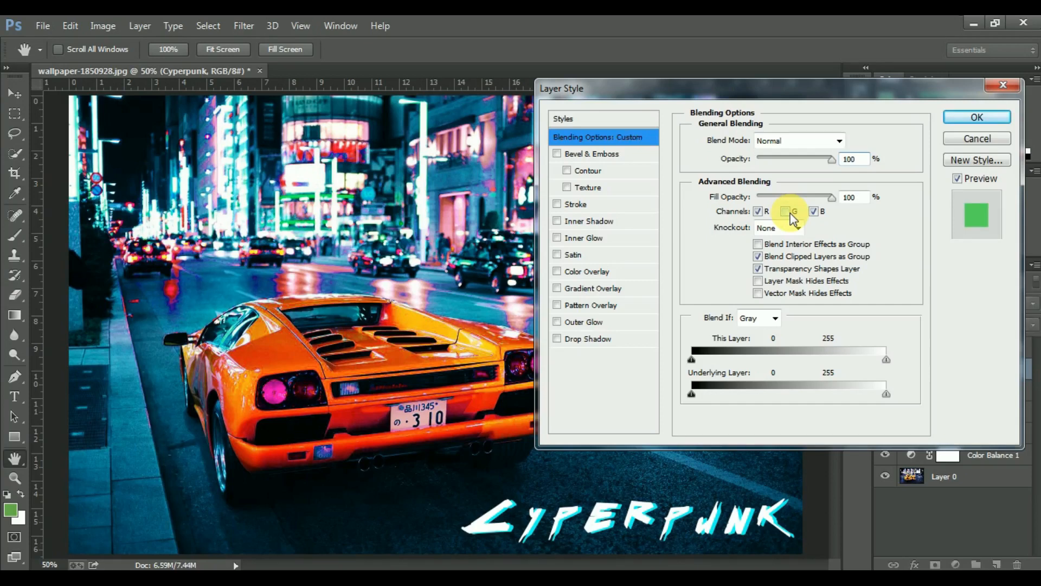
left_click(965, 119)
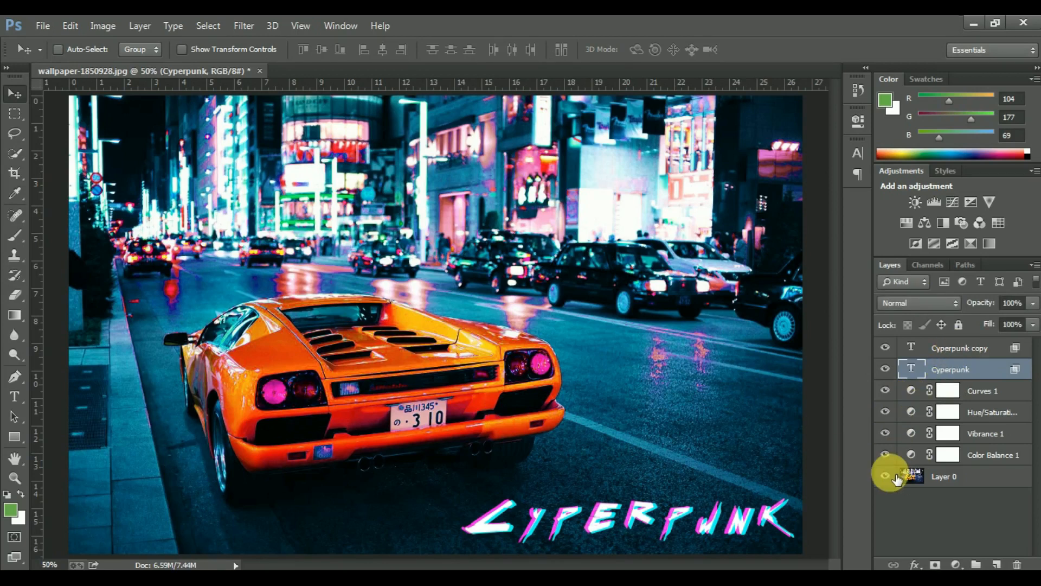
Group the two text layers under the name "Cyperpunk" and shift the group slightly up and left on the photo
left_click(966, 353, "shift")
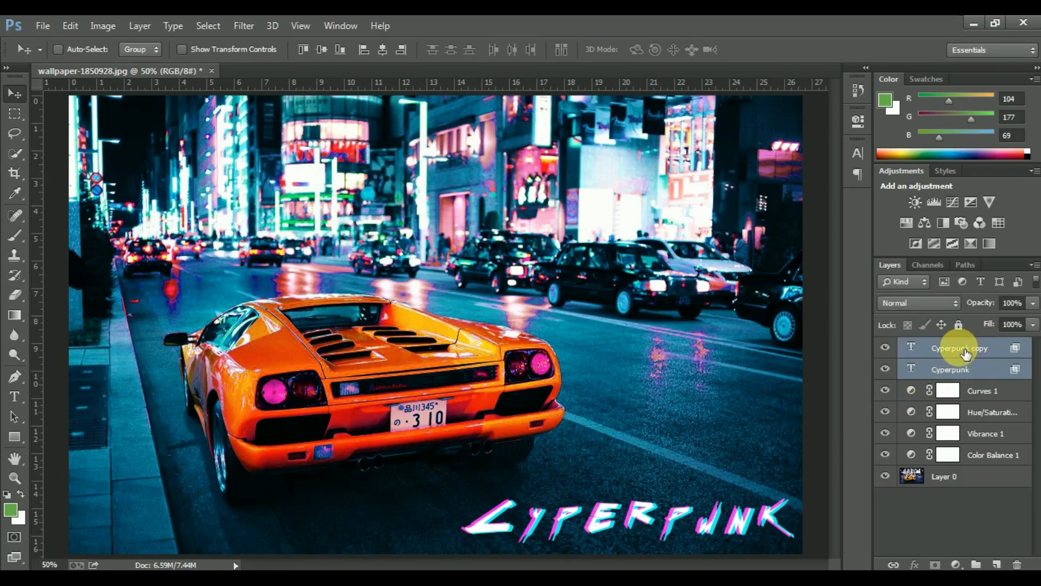
key("ctrl+g")
double_click(957, 346)
type("Cyperpunk")
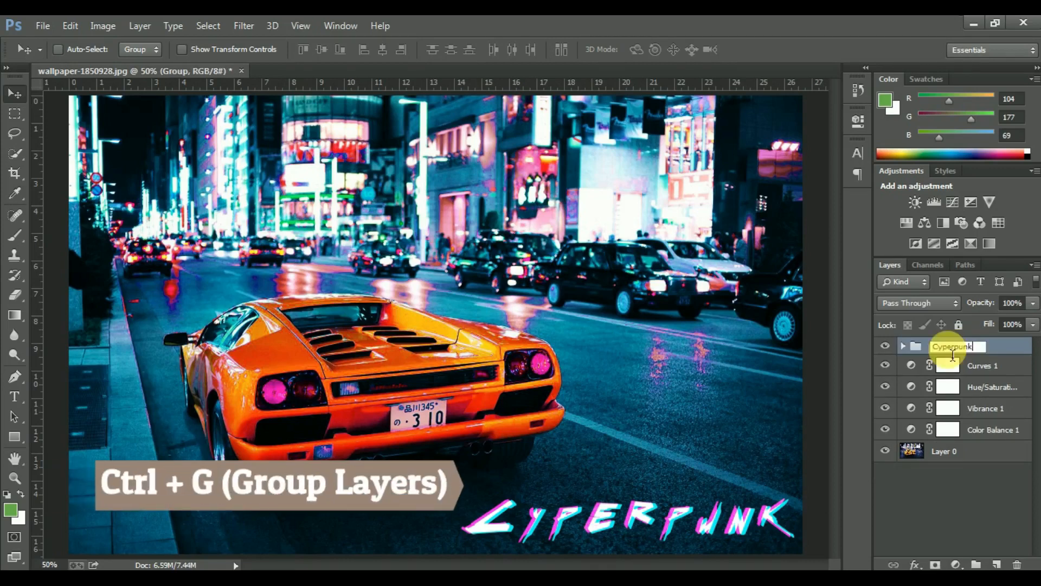
key("Return")
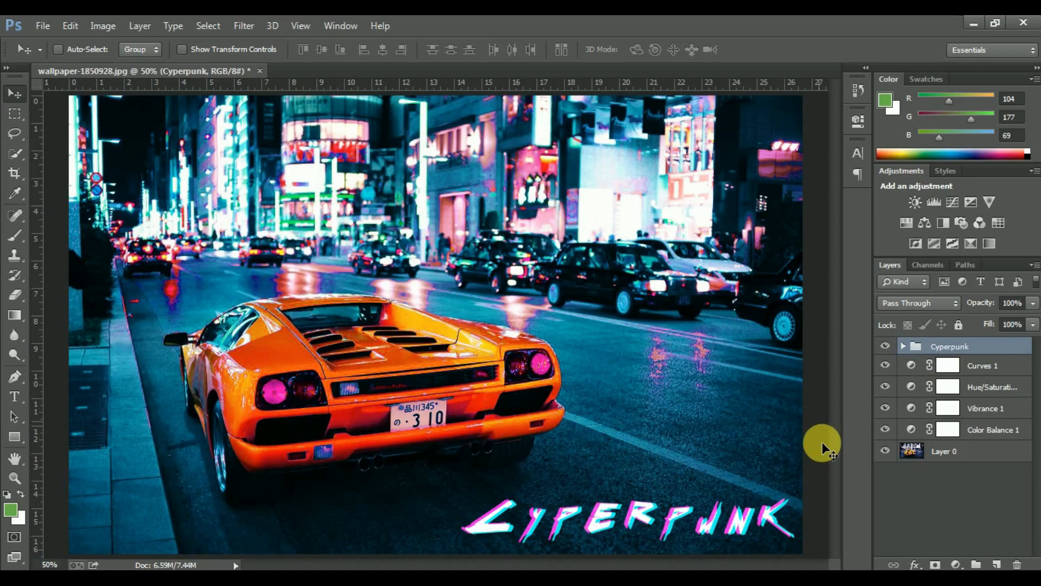
left_click_drag(680, 515, 675, 512)
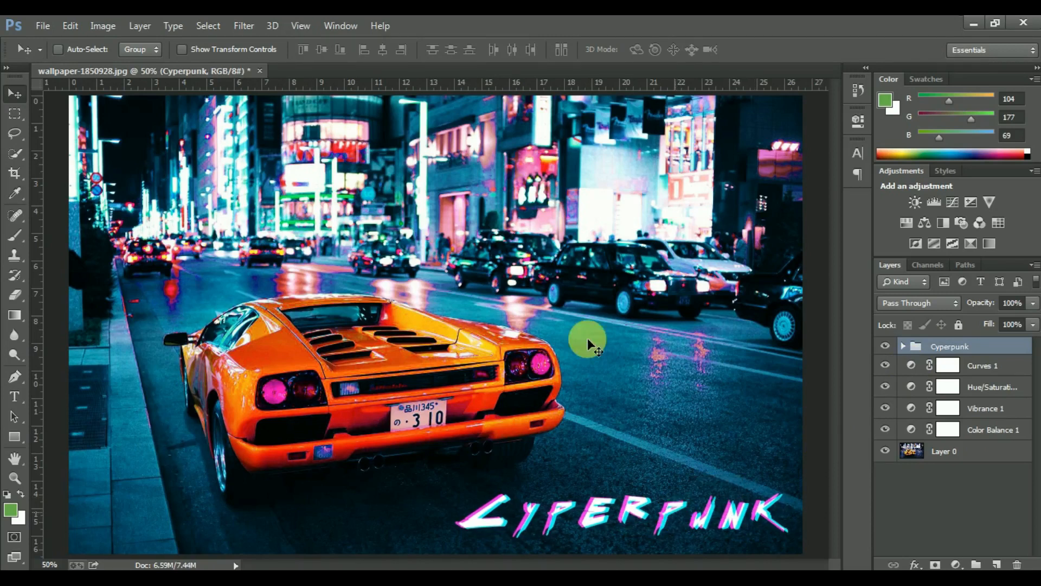
scroll(594, 353, "down", 1)
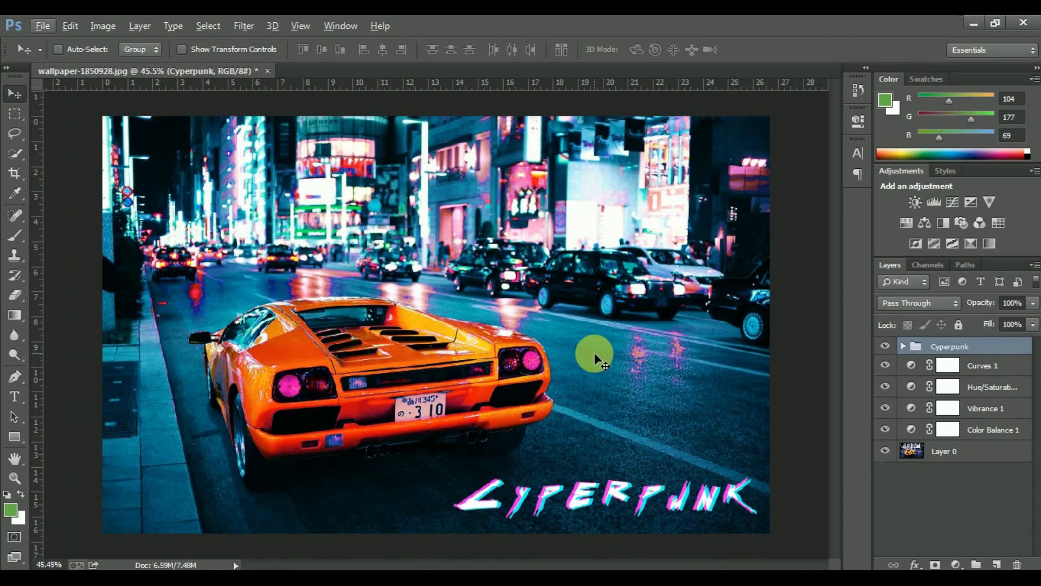